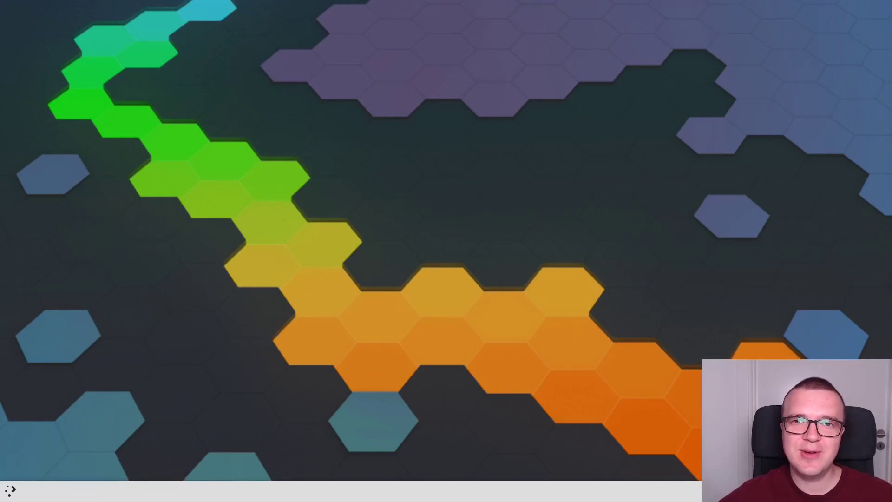
# Launch Dolphin from the launcher, enlarge its window, and open the Downloads folder.
pyautogui.click(13, 492)
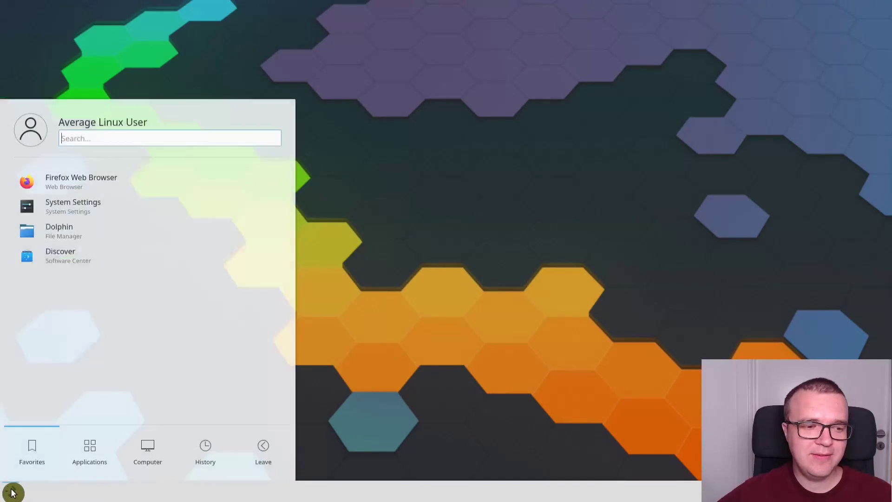
pyautogui.click(56, 236)
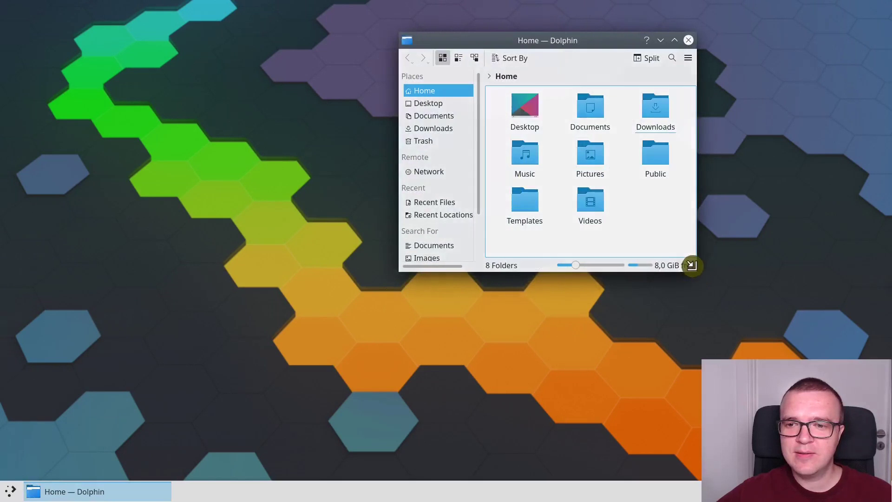
pyautogui.moveTo(689, 265); pyautogui.dragTo(819, 345)
pyautogui.click(623, 122)
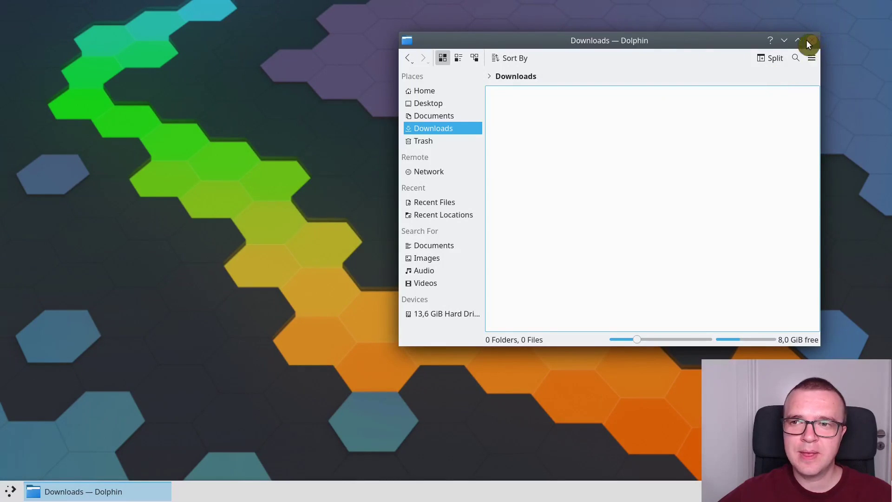
# Minimize Dolphin and reach System Settings' General Behavior page via a 'beh' search.
pyautogui.click(783, 41)
pyautogui.click(10, 491)
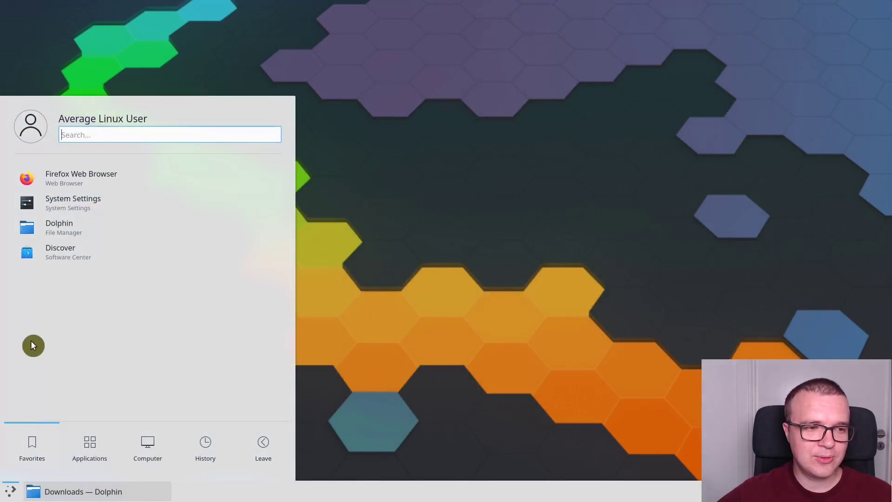
pyautogui.click(46, 209)
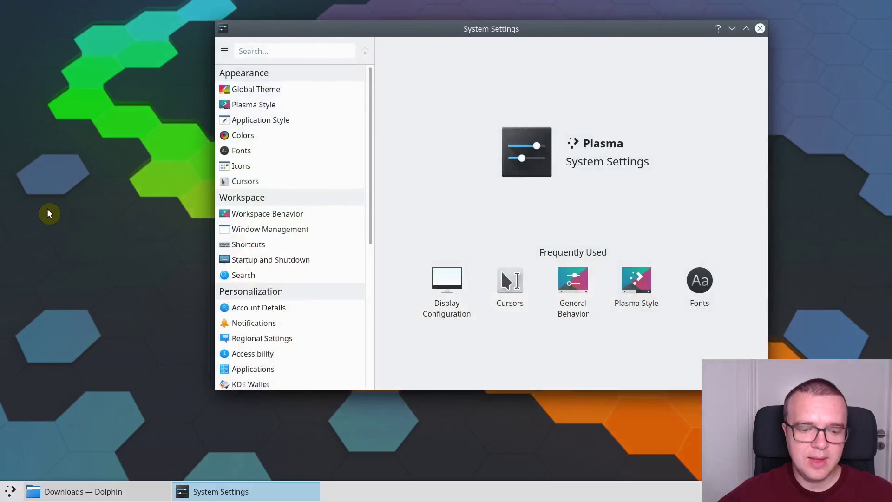
pyautogui.write('be')
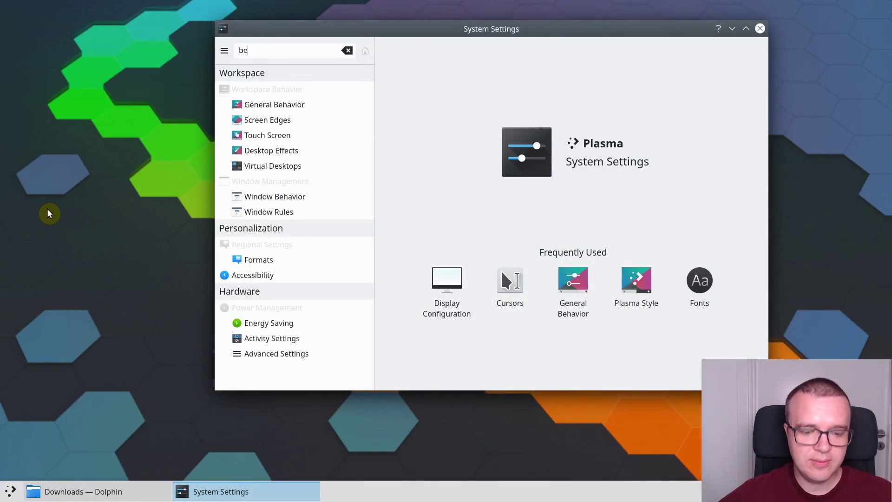
pyautogui.write('h')
pyautogui.click(267, 106)
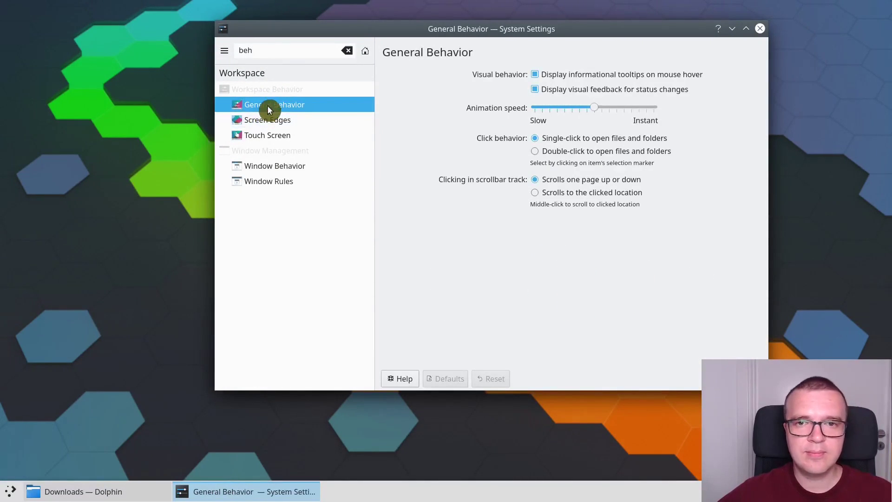
# Choose 'Double-click to open files and folders' and apply the change.
pyautogui.click(535, 152)
pyautogui.click(534, 139)
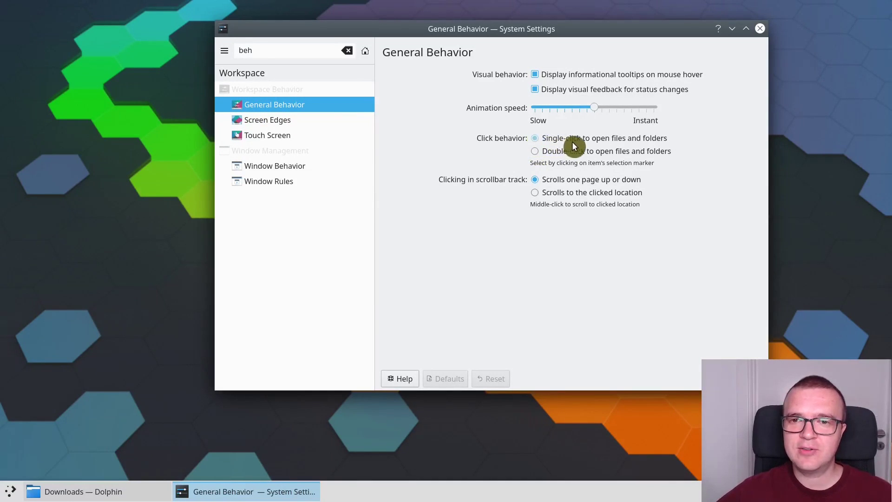
pyautogui.click(534, 152)
pyautogui.click(743, 379)
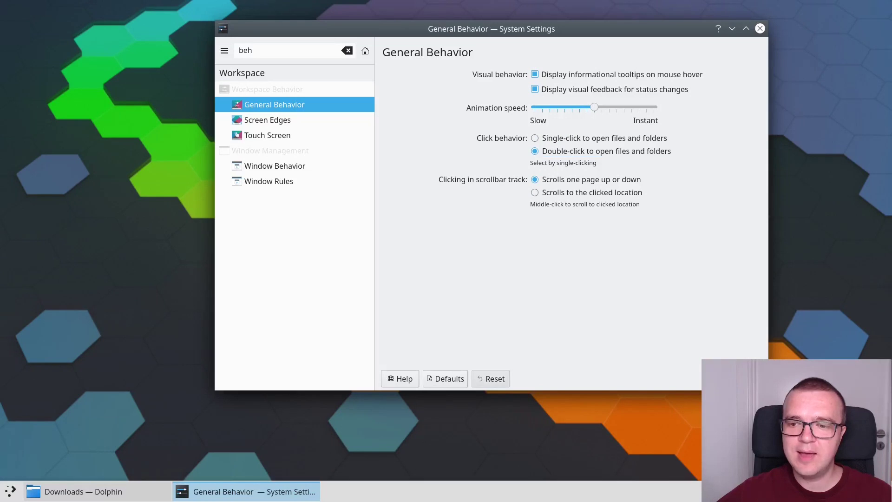
# In Dolphin's Home folder, check that single clicks now only select Downloads and Music.
pyautogui.click(93, 491)
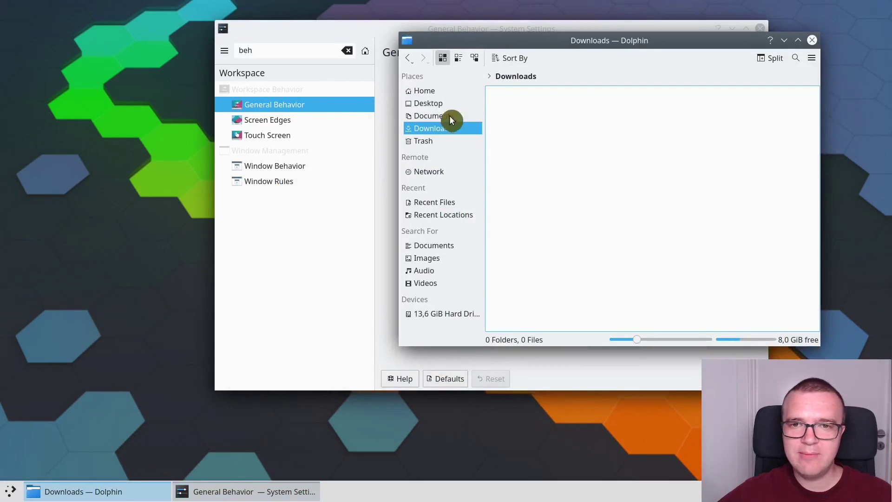
pyautogui.click(424, 90)
pyautogui.click(636, 127)
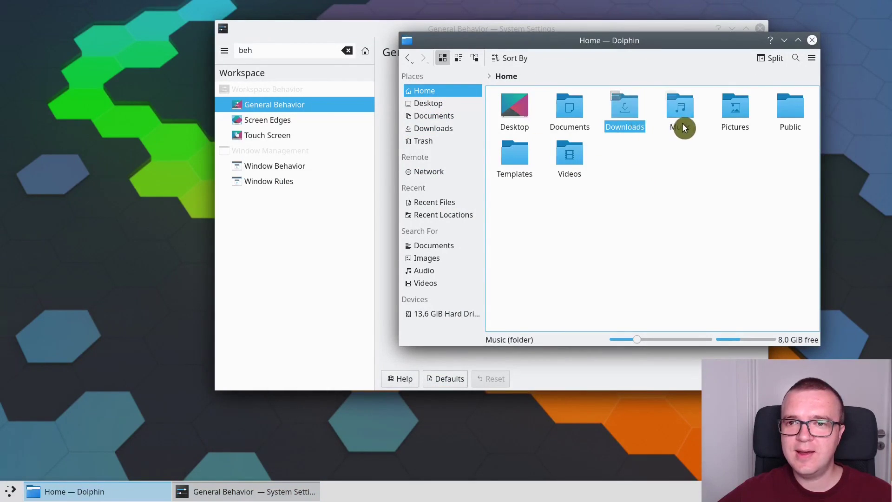
pyautogui.click(683, 126)
pyautogui.click(628, 134)
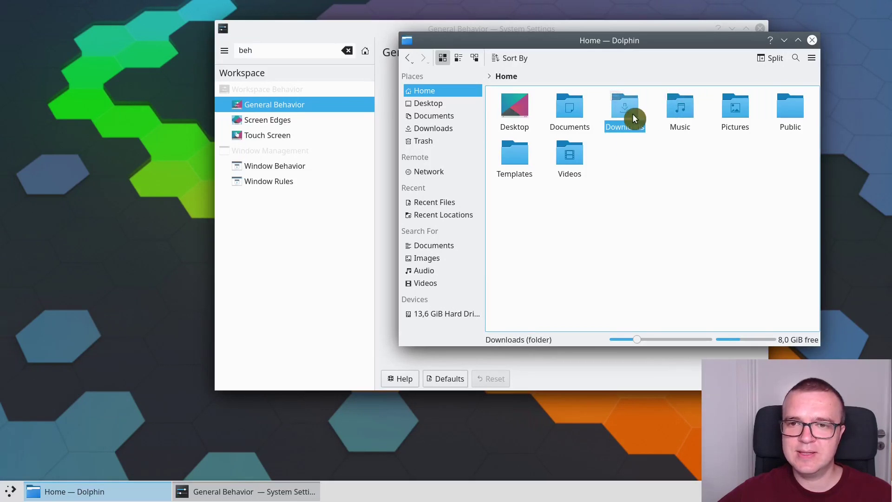
# Open Downloads with a double-click, then minimize both Dolphin and System Settings.
pyautogui.doubleClick(624, 114)
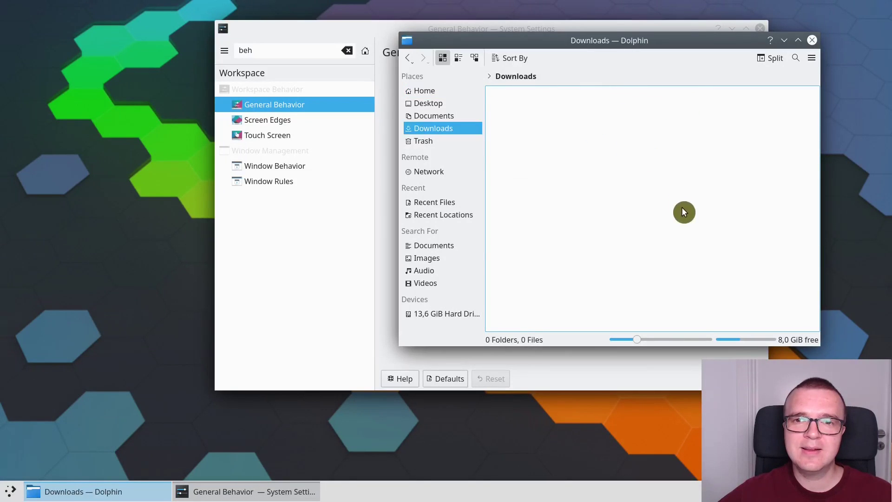
pyautogui.click(783, 40)
pyautogui.click(732, 30)
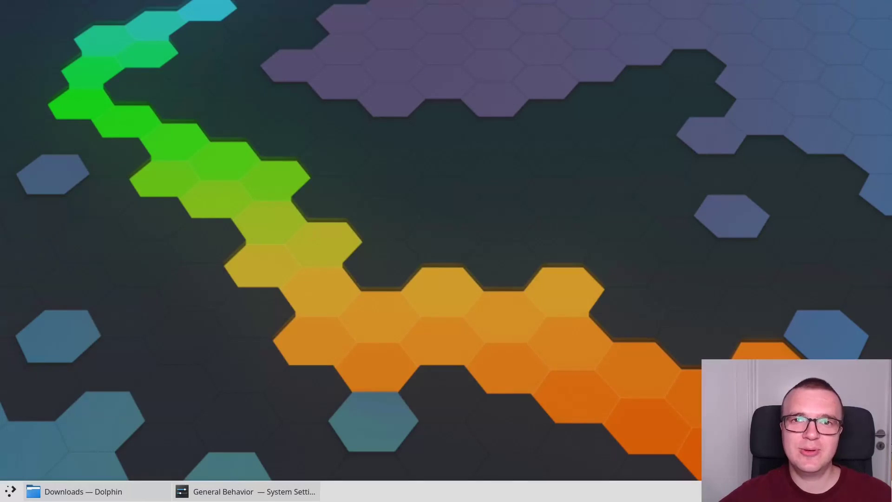
# Open Konsole via a 'kon' search, enlarge it, and enter 'sudo pkcon refresh && sudo pkcon update'.
pyautogui.click(8, 494)
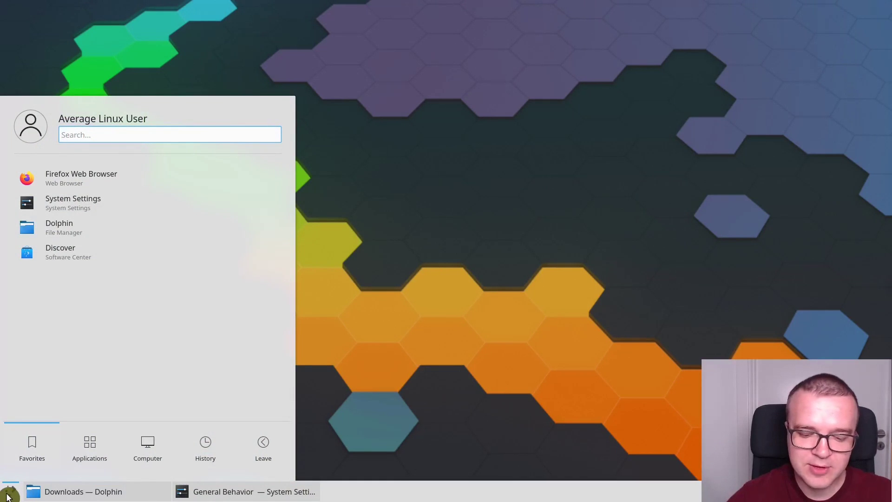
pyautogui.write('kon')
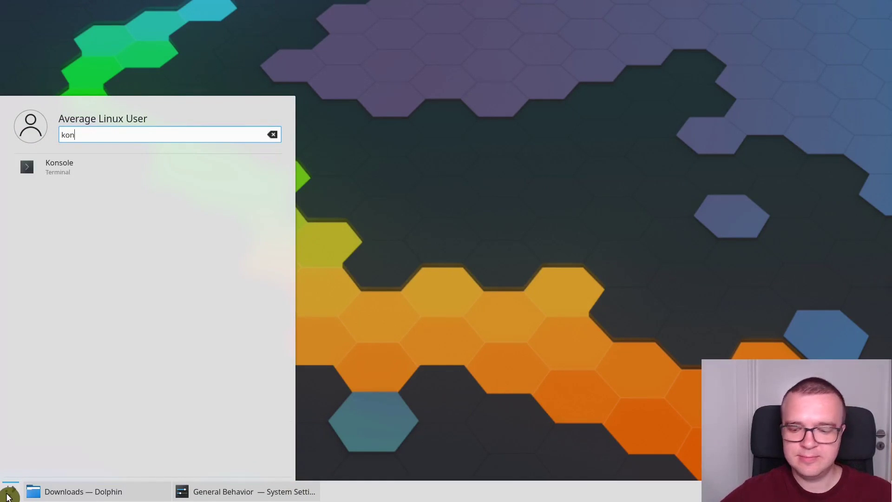
pyautogui.press('Return')
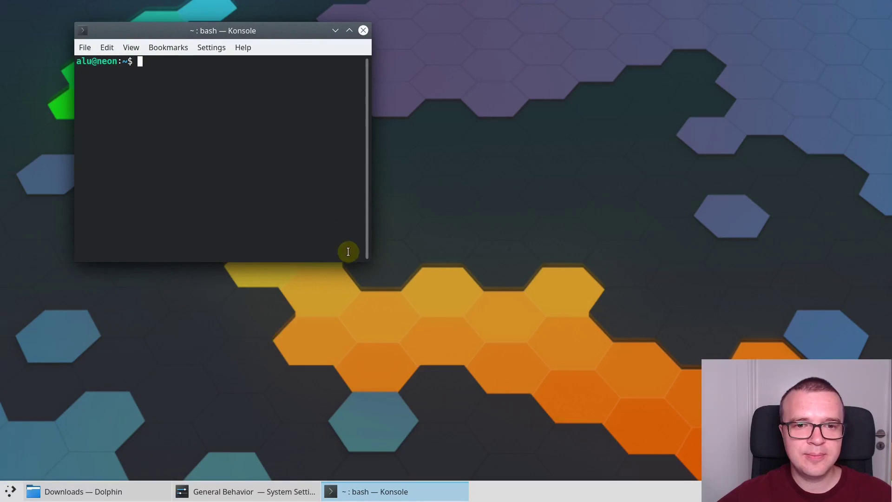
pyautogui.moveTo(365, 259); pyautogui.dragTo(514, 342)
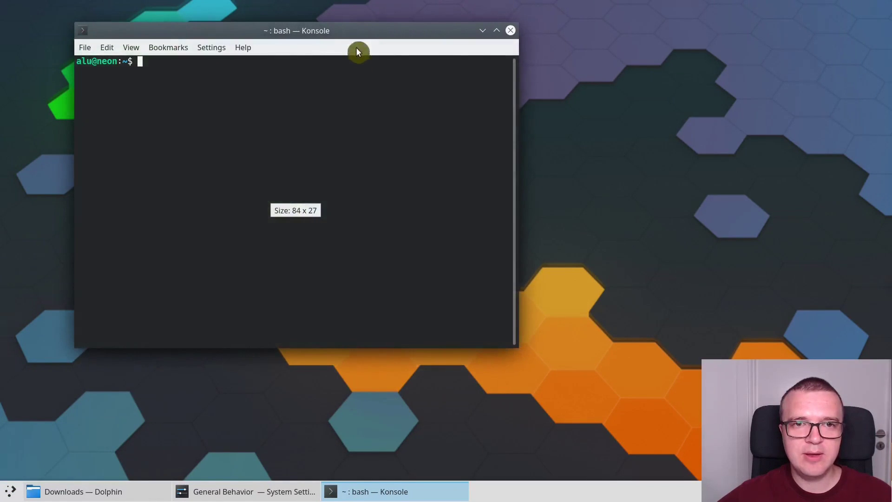
pyautogui.moveTo(358, 48); pyautogui.dragTo(535, 31)
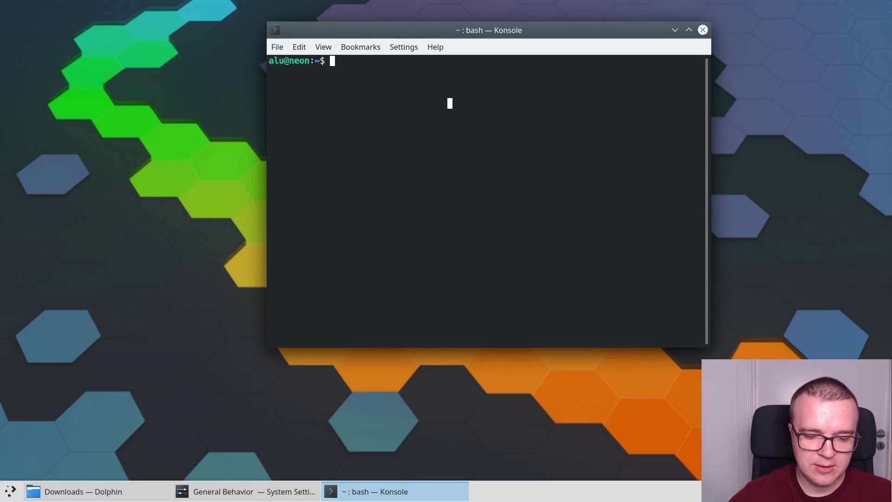
pyautogui.write('sudo pk')
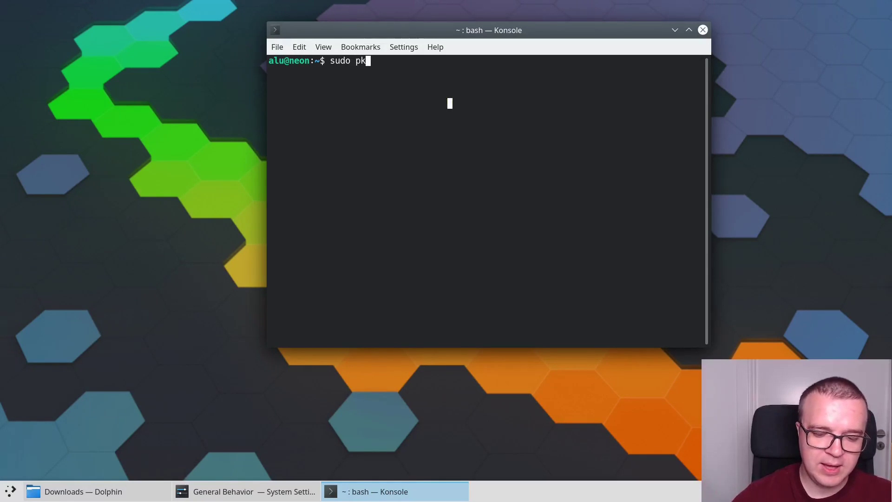
pyautogui.write('con refresh ')
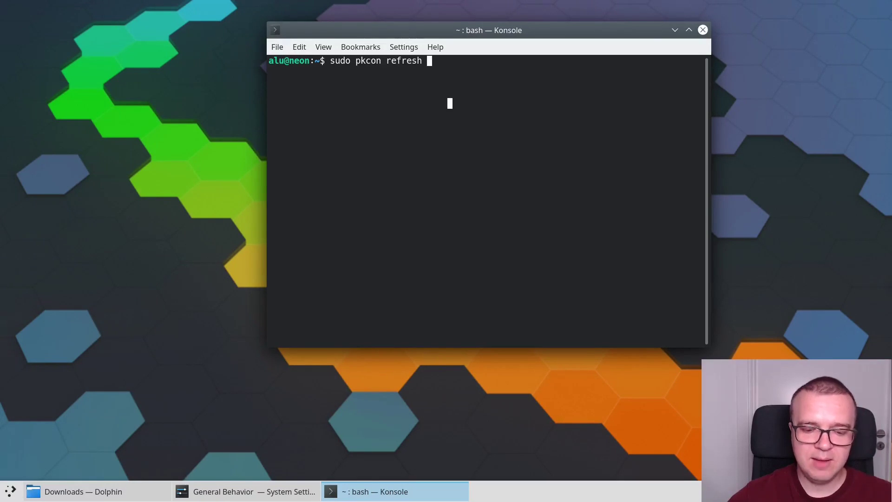
pyautogui.write('&& ')
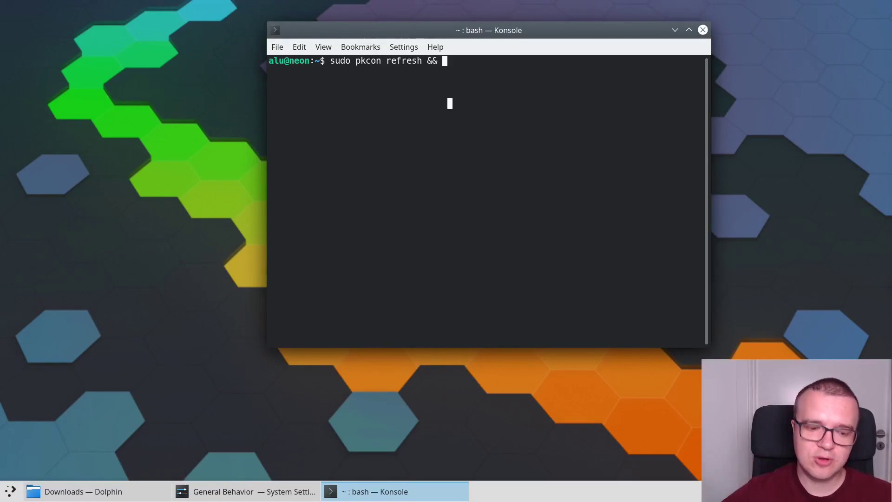
pyautogui.write('sudo pkcon ')
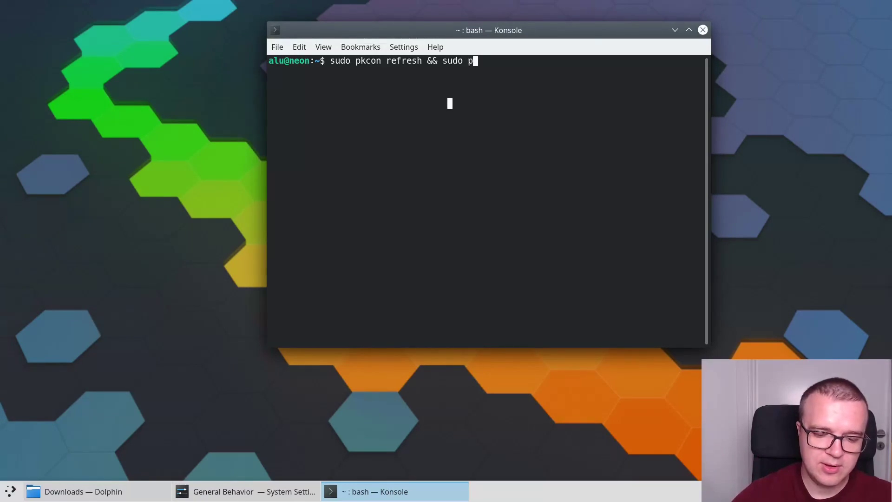
pyautogui.write('update')
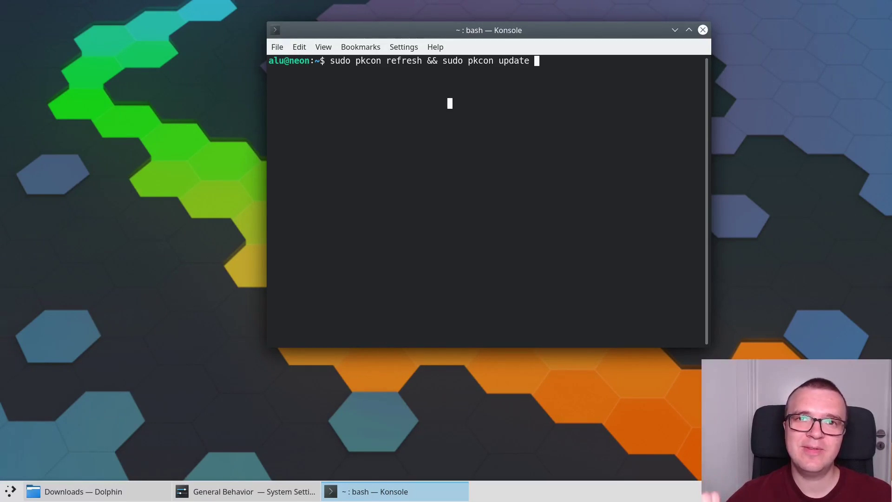
# Run the pkcon command, submit the sudo password, and confirm the changes with 'y'.
pyautogui.press('Return')
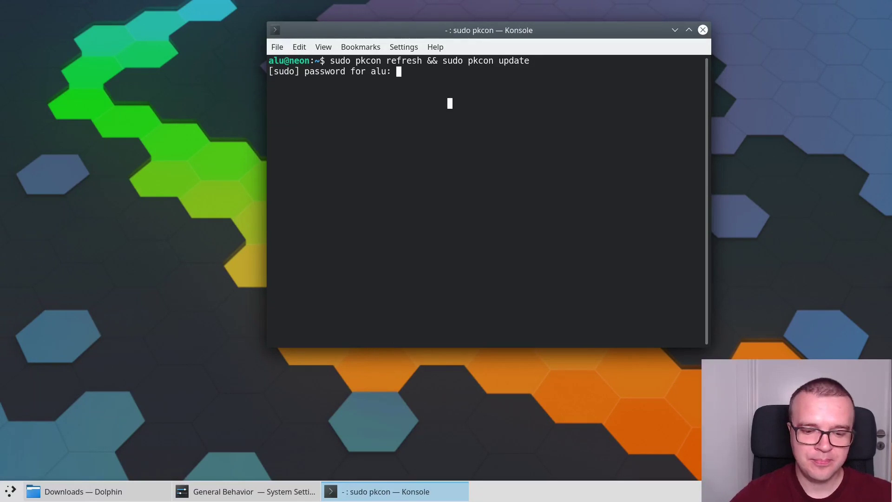
pyautogui.press('Return')
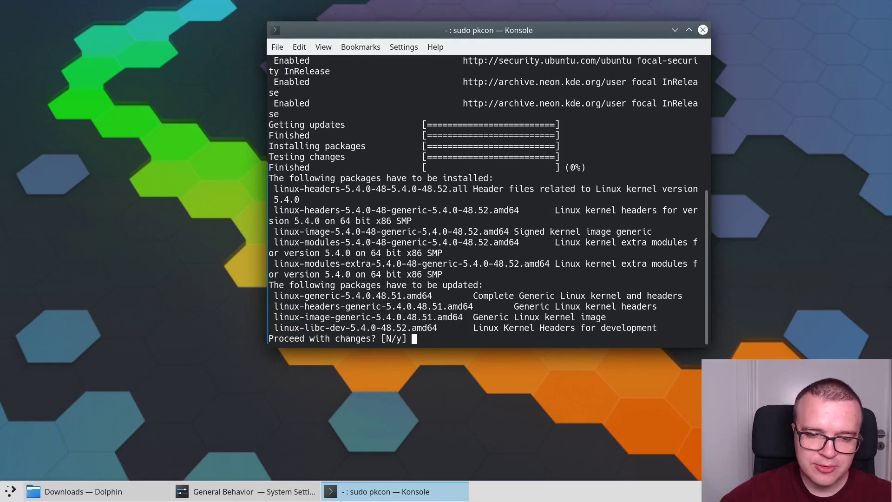
pyautogui.write('y')
pyautogui.press('Return')
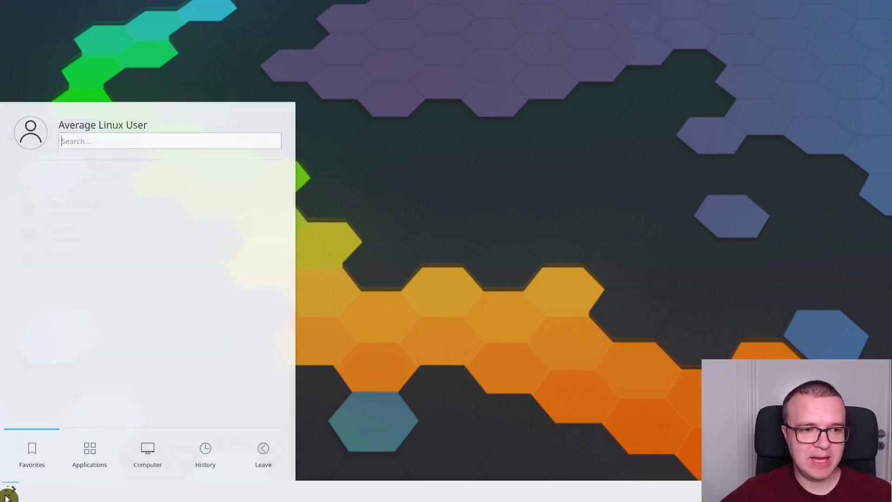
# Open Discover to view its Featured page, then close it.
pyautogui.click(60, 259)
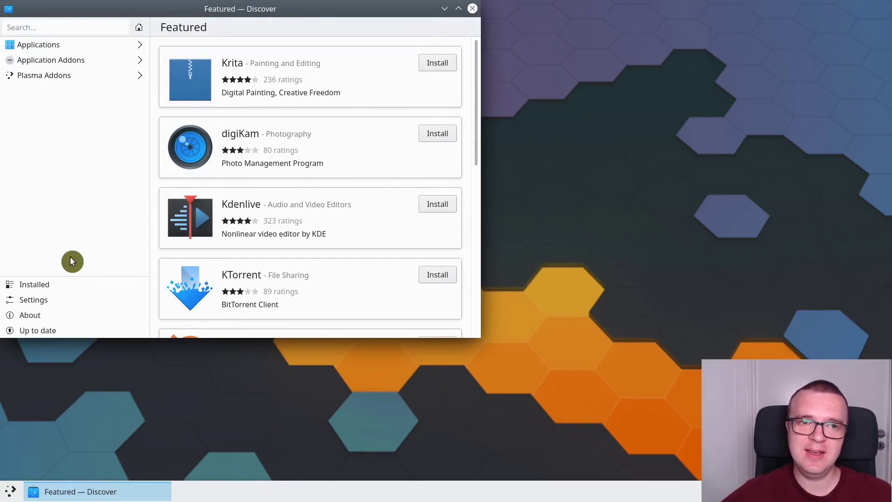
pyautogui.click(471, 9)
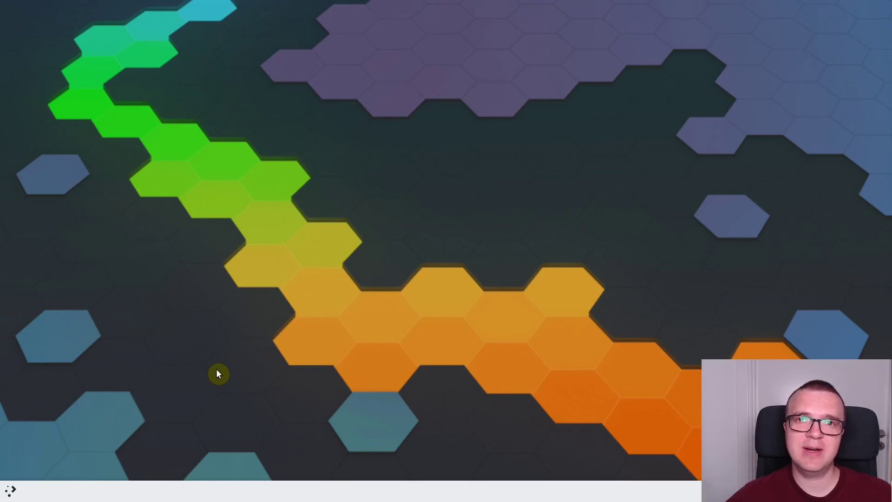
# Open Konsole through a 'kon' launcher search.
pyautogui.click(11, 491)
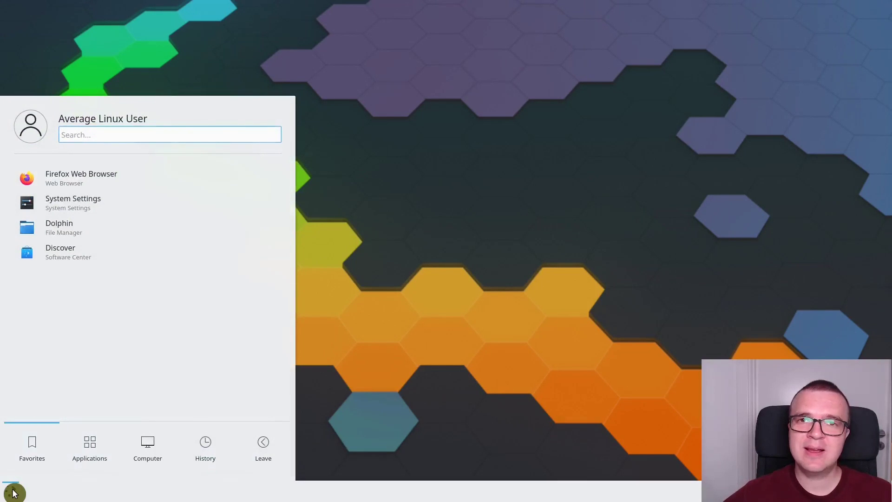
pyautogui.write('kon')
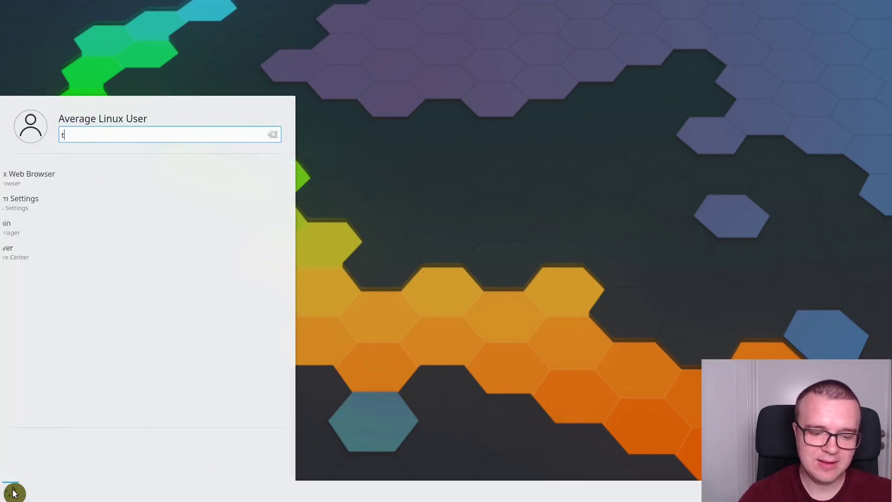
pyautogui.press('Return')
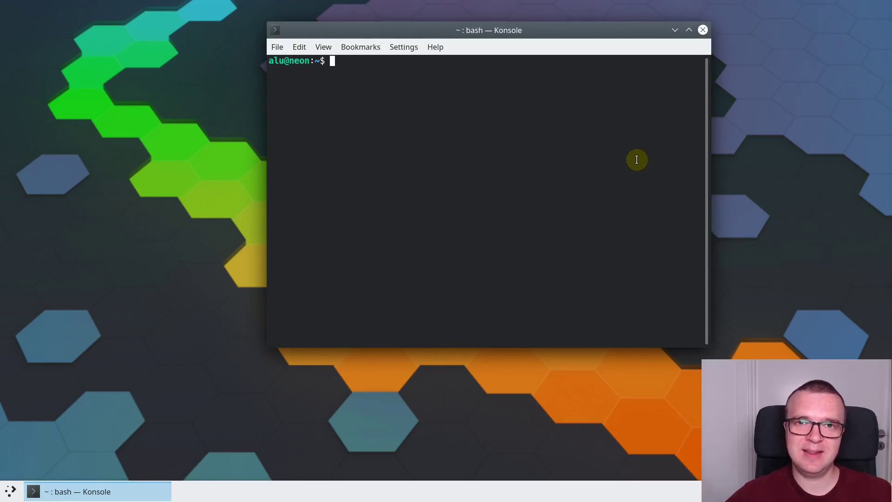
# Install Synaptic with 'sudo apt install synaptic', entering the password and confirming with 'y'.
pyautogui.write('sudo')
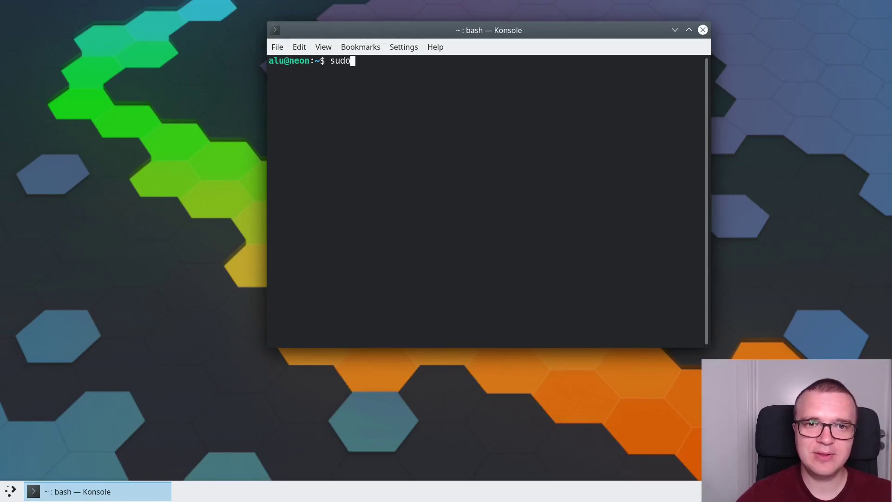
pyautogui.write(' apt ')
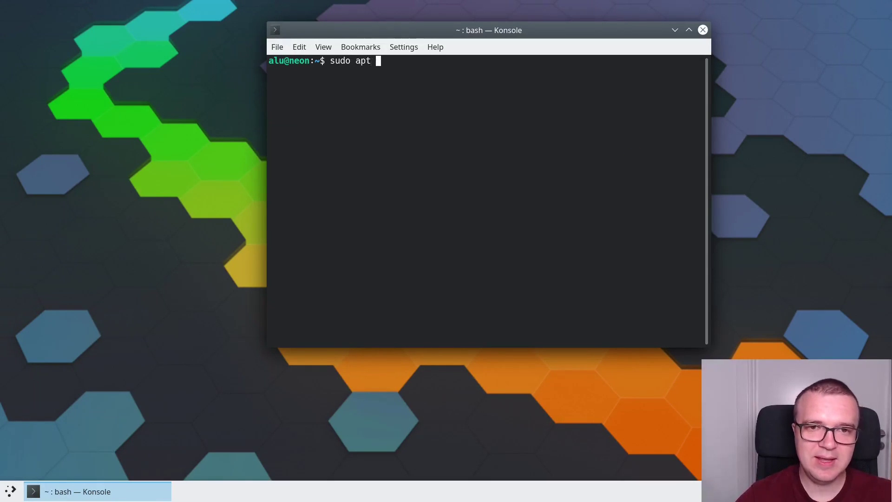
pyautogui.write('install synaptic')
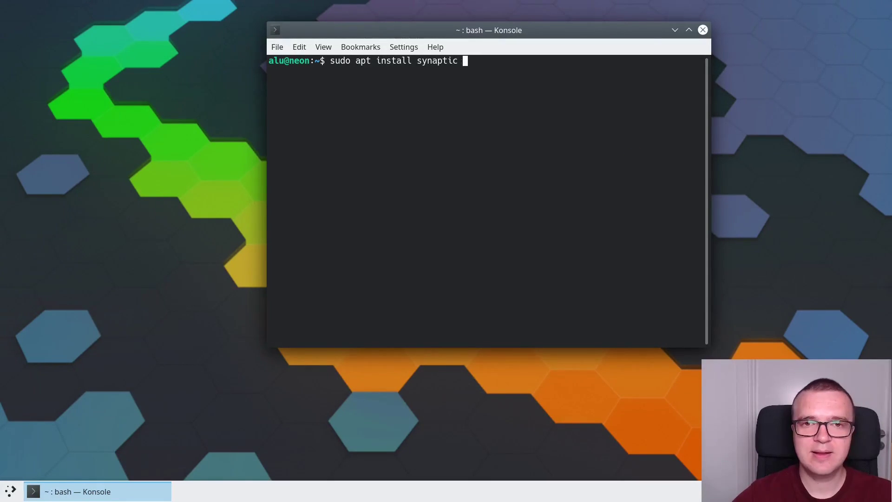
pyautogui.press('Return')
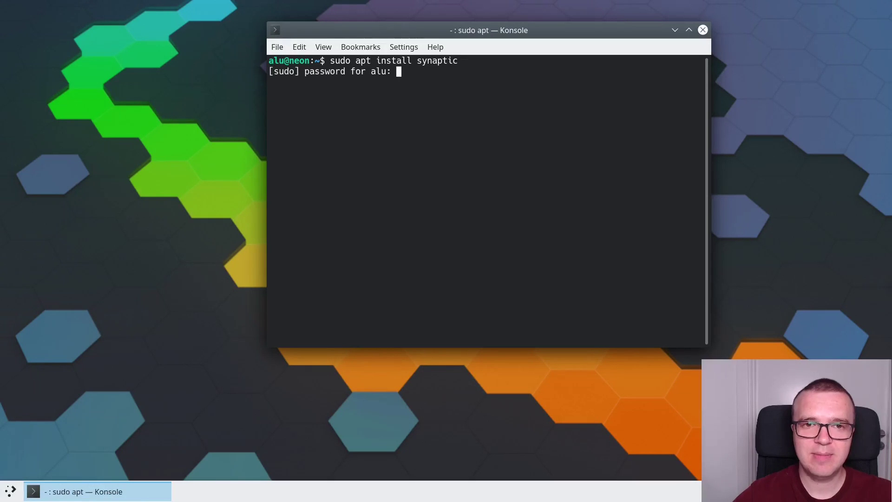
pyautogui.press('Return')
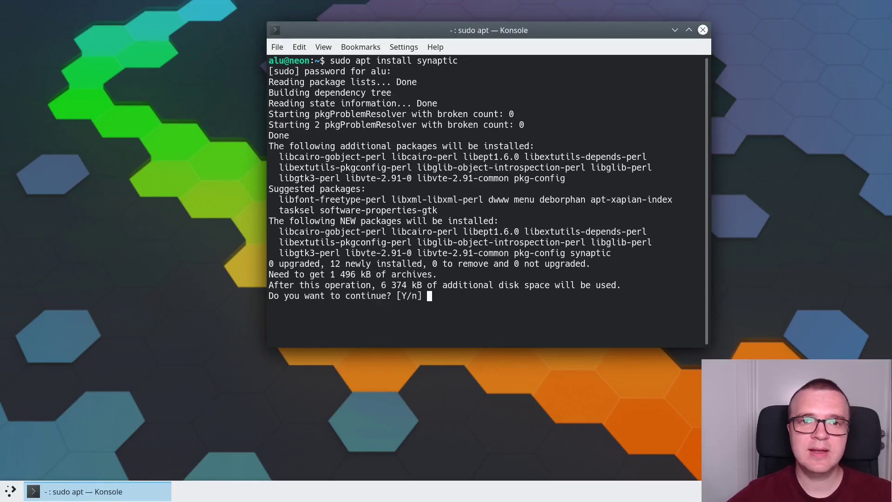
pyautogui.write('y')
pyautogui.press('Return')
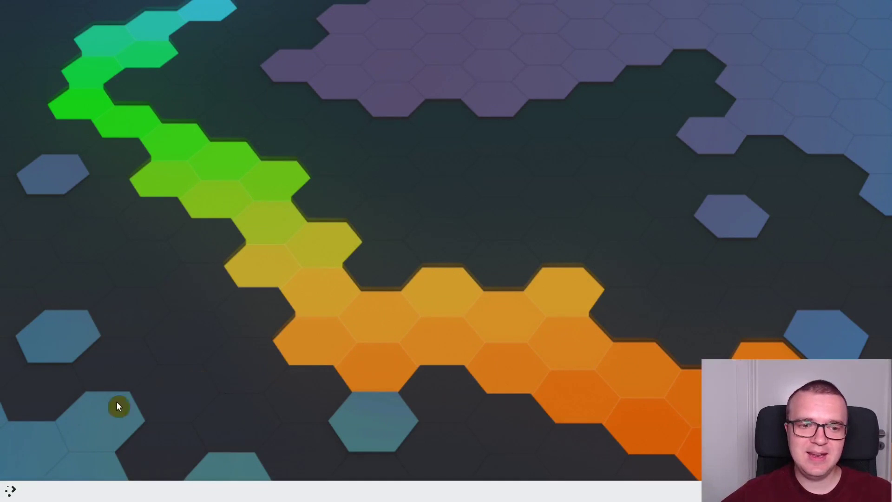
# Launch Synaptic via a 'syna' search, authenticate, dismiss the introduction, and enlarge its window.
pyautogui.click(9, 492)
pyautogui.write('syna')
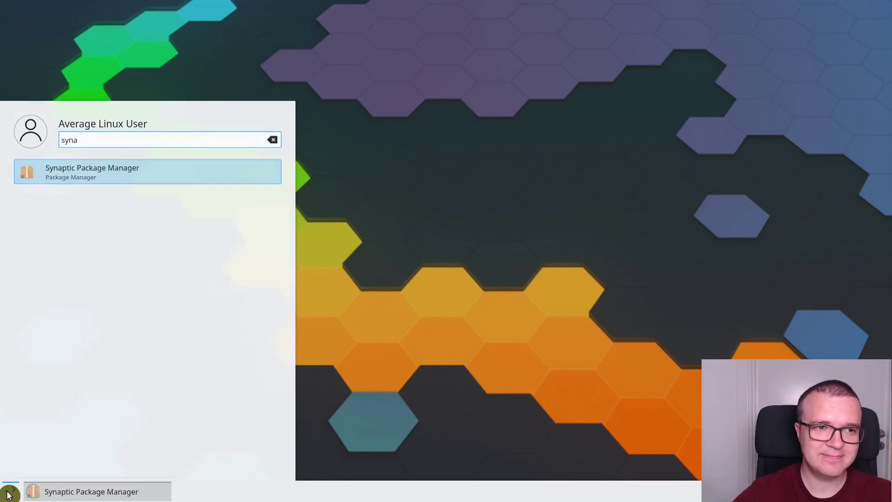
pyautogui.press('Return')
pyautogui.write('••••')
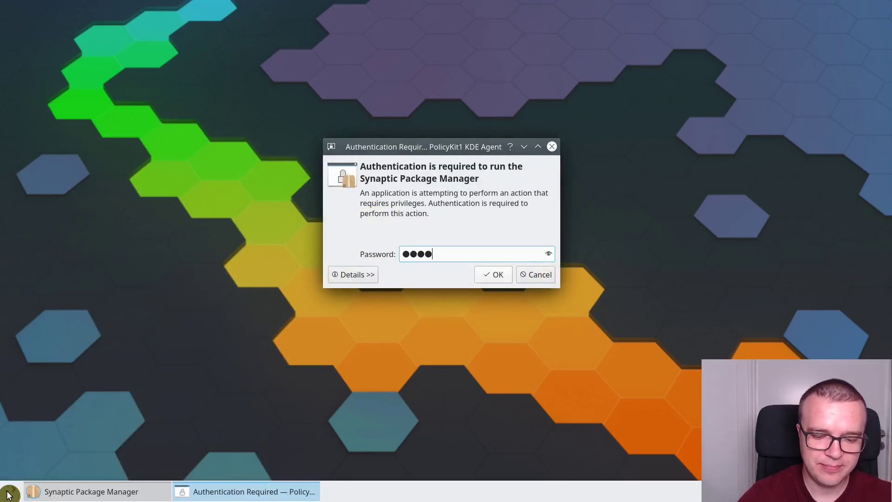
pyautogui.press('Return')
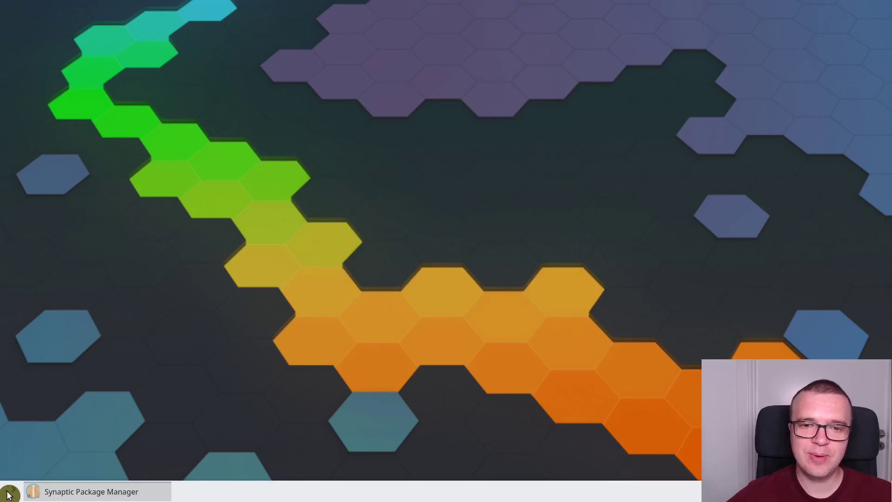
pyautogui.click(548, 251)
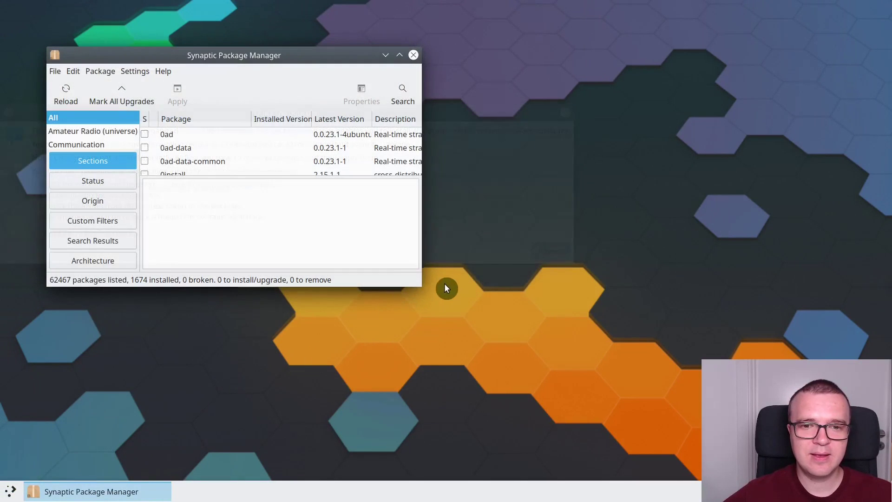
pyautogui.moveTo(420, 286); pyautogui.dragTo(522, 383)
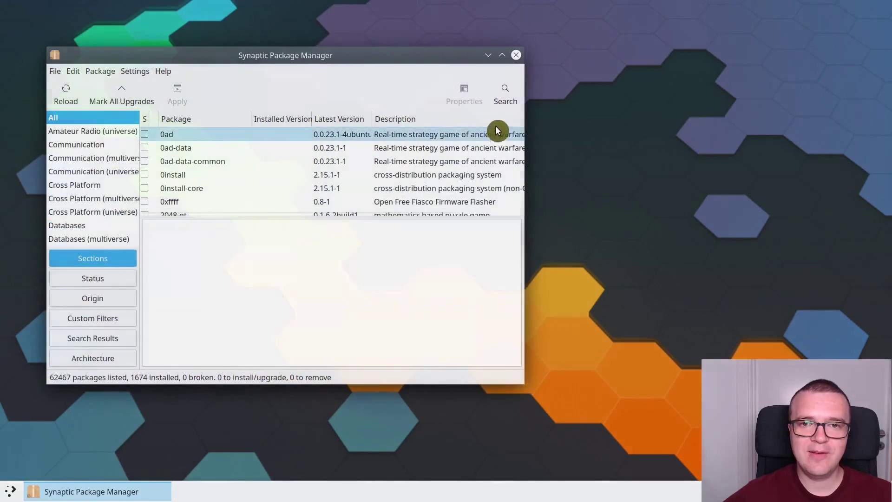
# Search for 'kubuntu-driver' and mark kubuntu-driver-manager for installation.
pyautogui.click(505, 105)
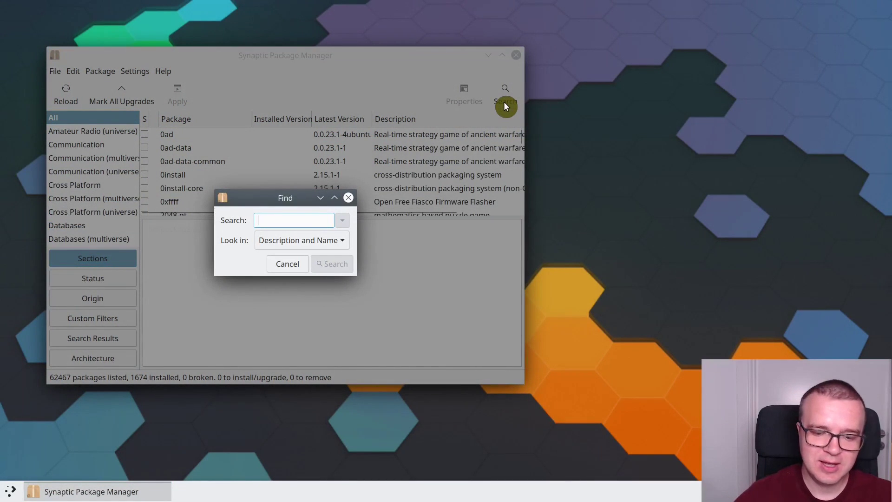
pyautogui.write('kubunt')
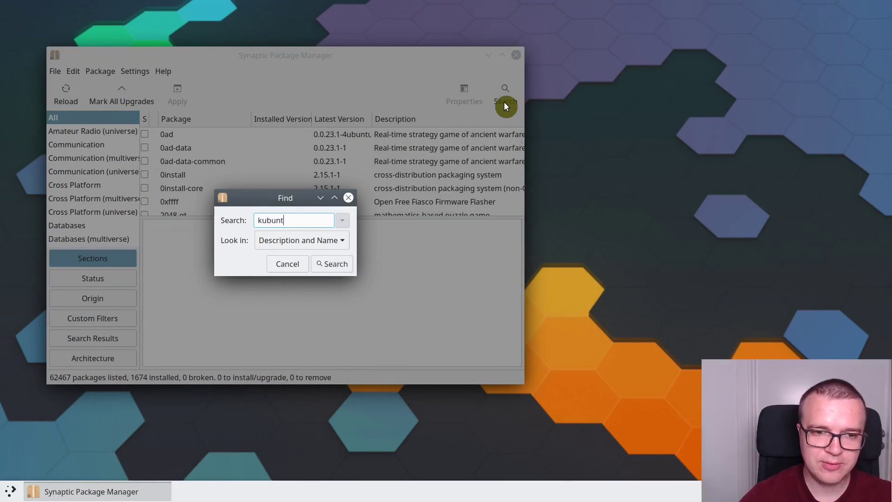
pyautogui.write('u-driver')
pyautogui.press('Return')
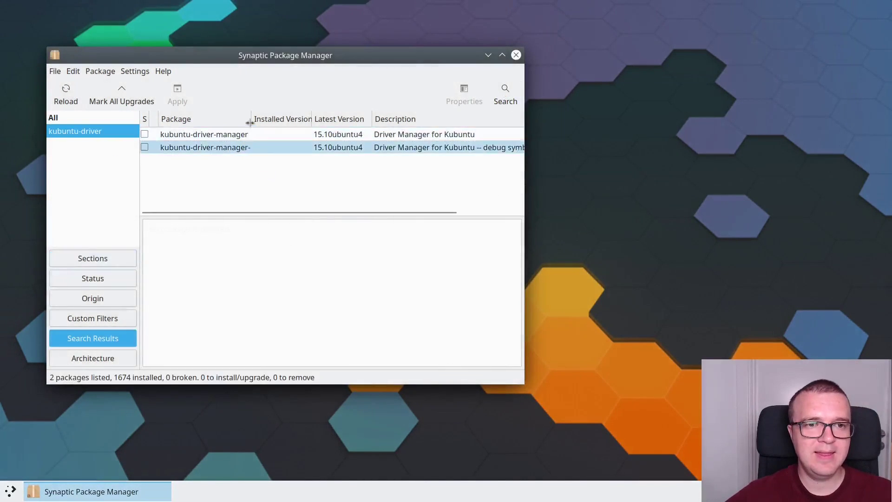
pyautogui.moveTo(251, 119); pyautogui.dragTo(289, 121)
pyautogui.click(233, 135)
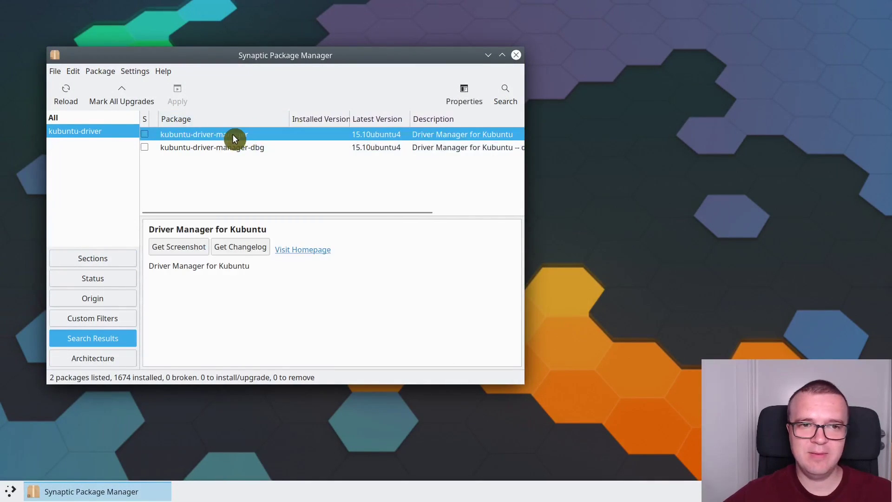
pyautogui.rightClick(232, 135)
pyautogui.click(257, 155)
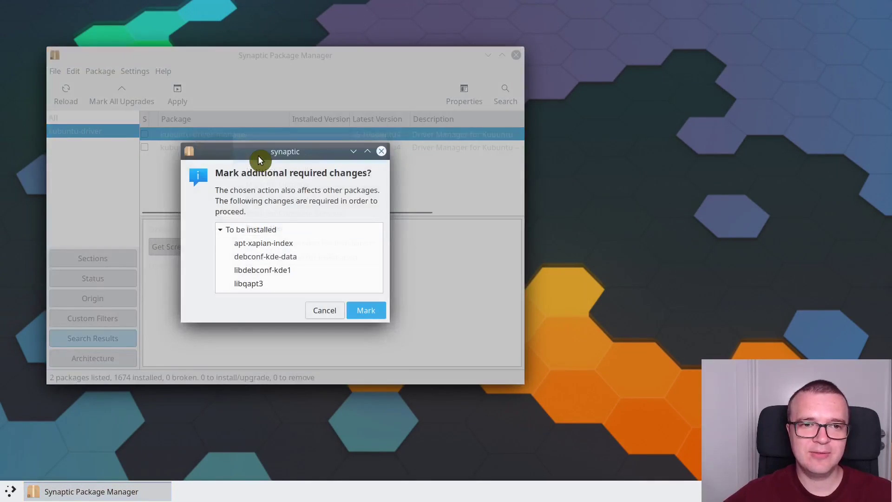
# Accept the required extra packages and apply the installation, auto-closing the progress window.
pyautogui.click(364, 312)
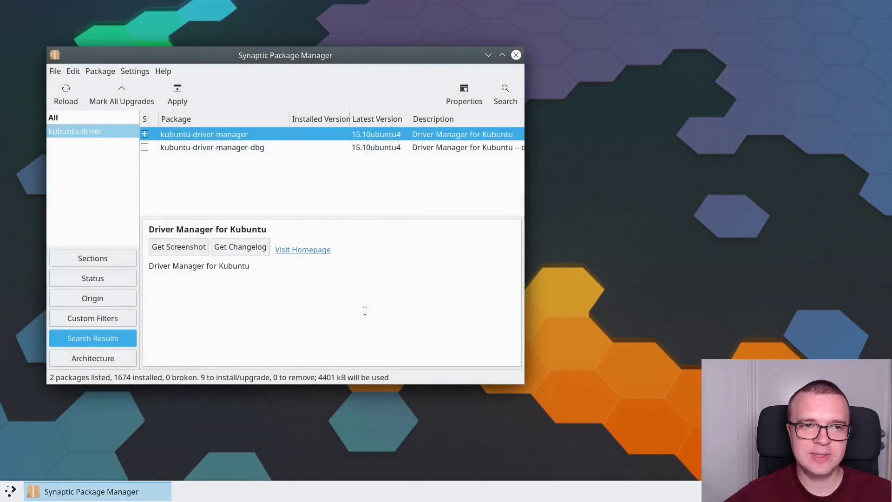
pyautogui.click(183, 104)
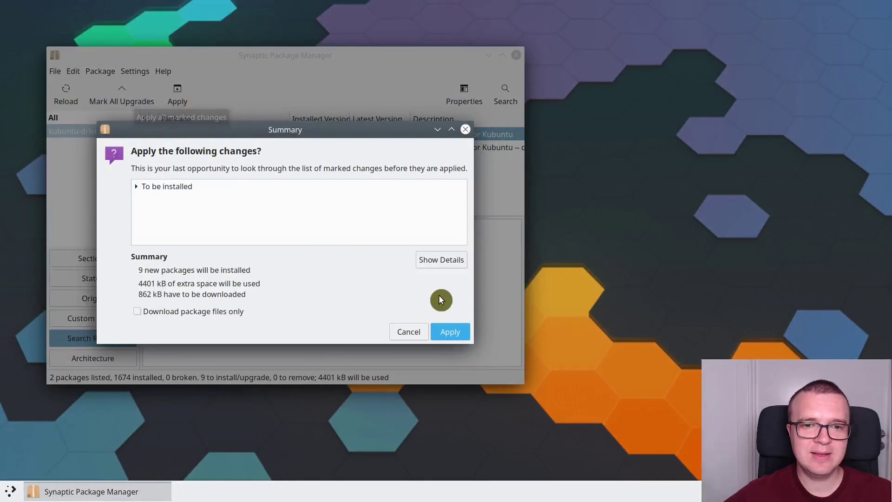
pyautogui.click(448, 329)
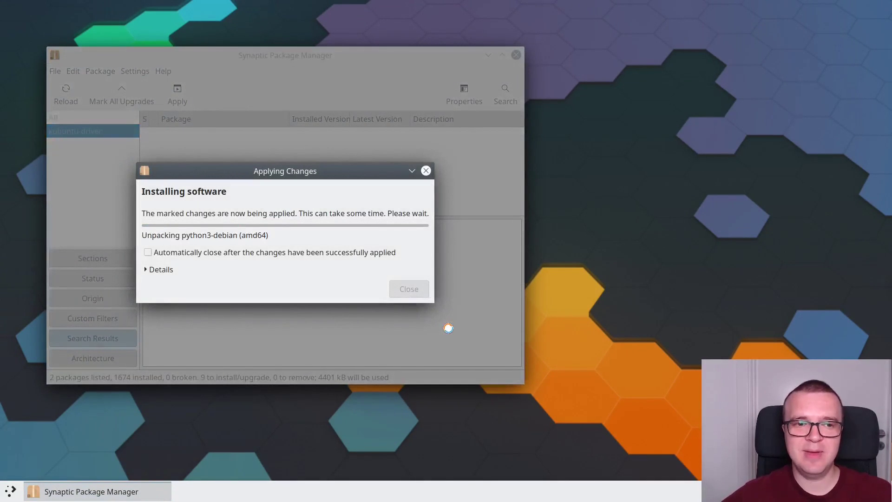
pyautogui.click(148, 252)
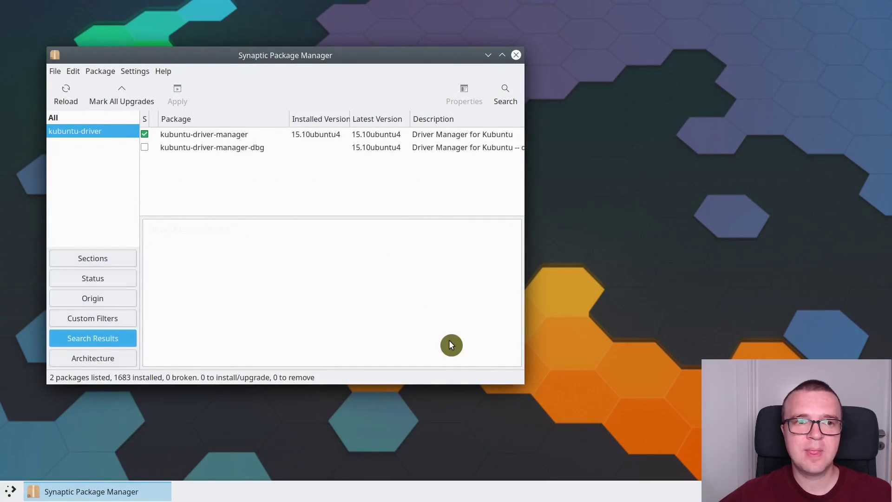
pyautogui.click(516, 55)
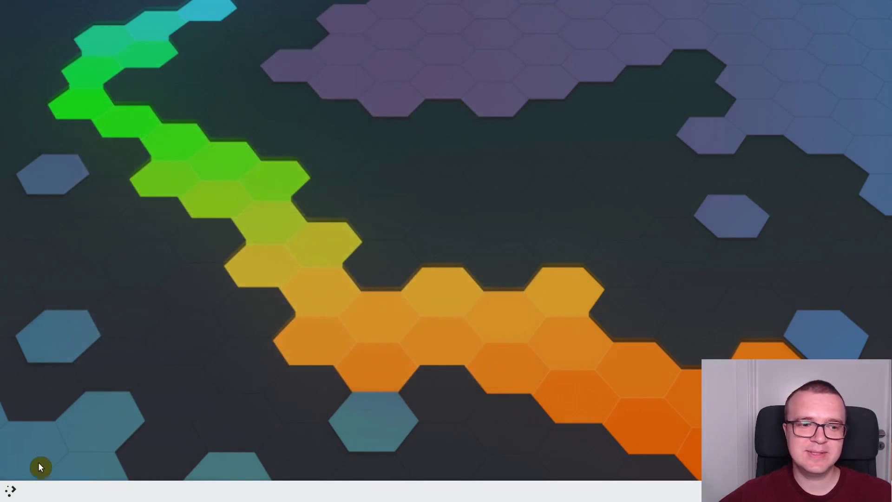
pyautogui.click(11, 493)
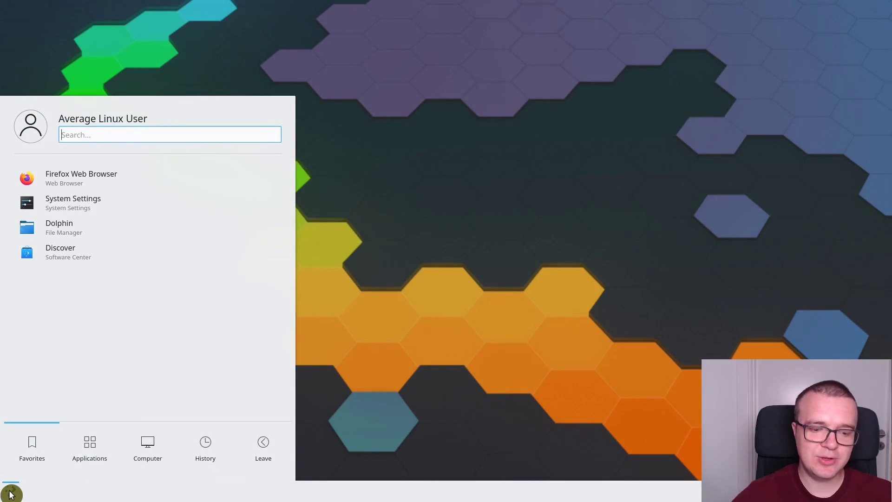
pyautogui.write('dr')
pyautogui.press('BackSpace')
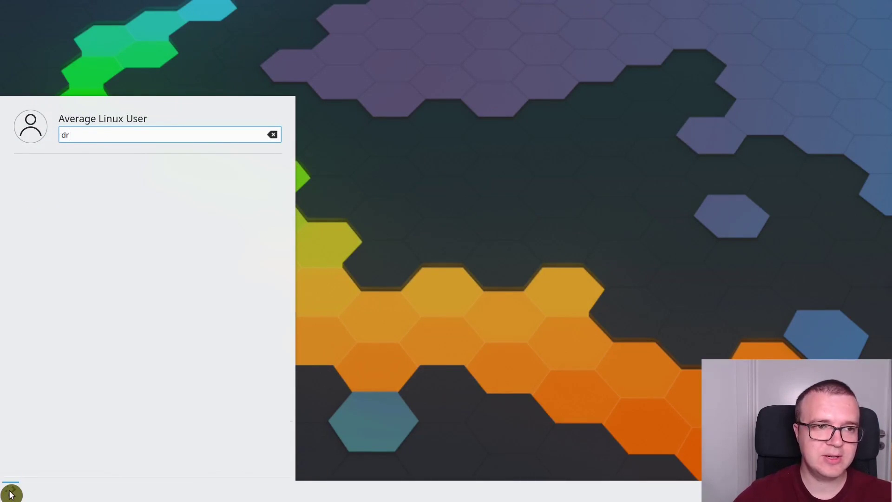
pyautogui.press('BackSpace')
pyautogui.write('driver')
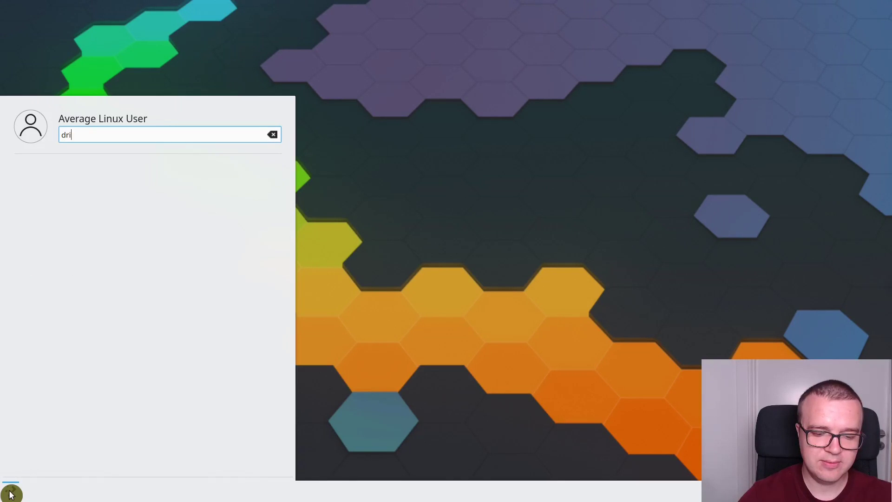
pyautogui.press('Return')
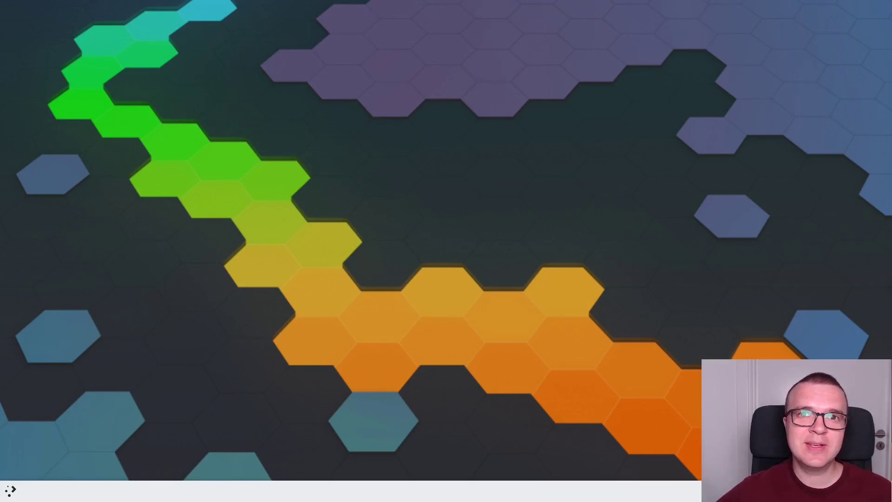
# Browse the Multimedia and Office launcher categories, then search 'kon' to start Konsole.
pyautogui.click(9, 489)
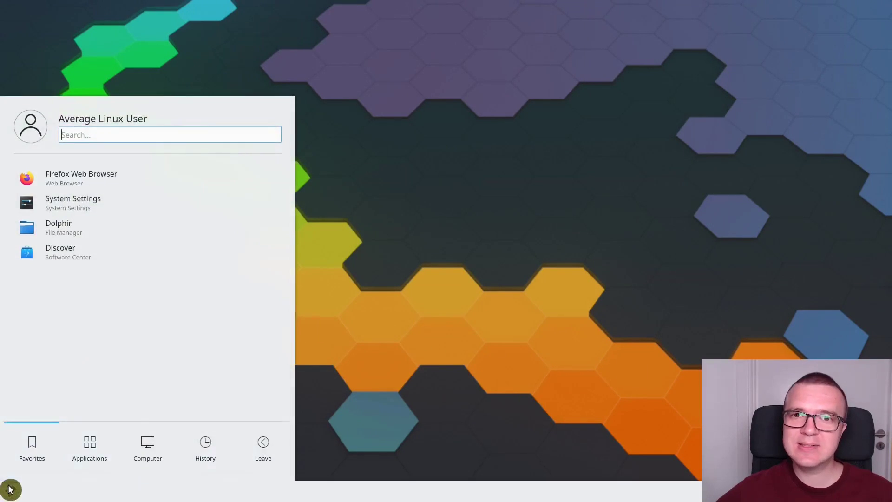
pyautogui.click(95, 449)
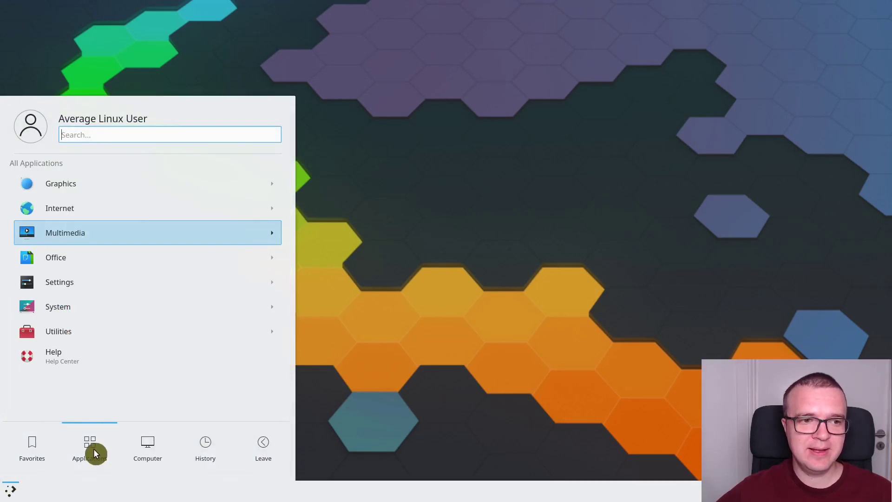
pyautogui.click(60, 238)
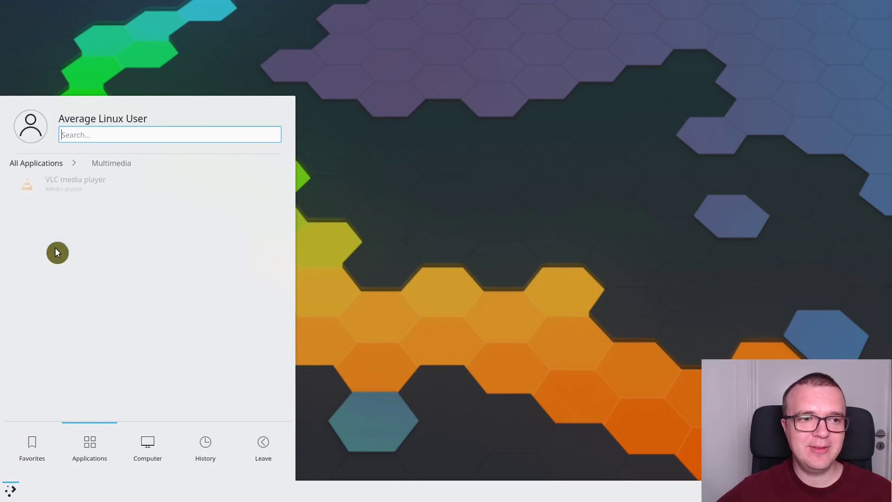
pyautogui.click(35, 168)
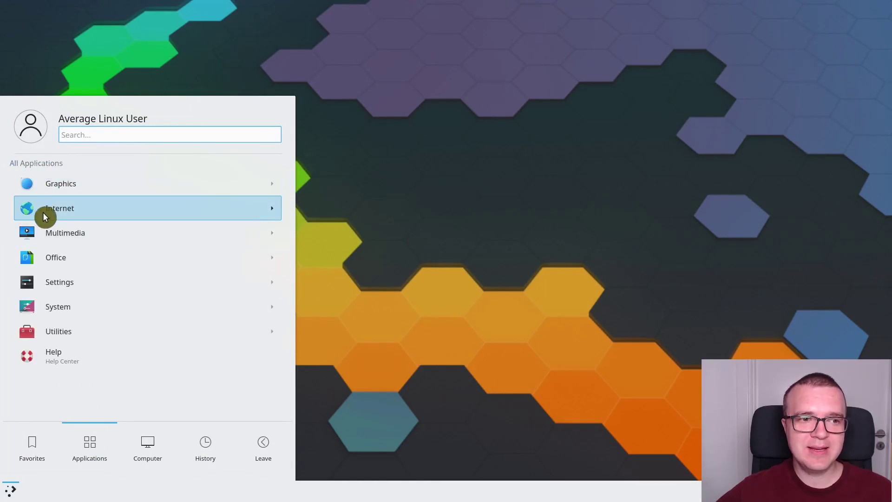
pyautogui.click(55, 264)
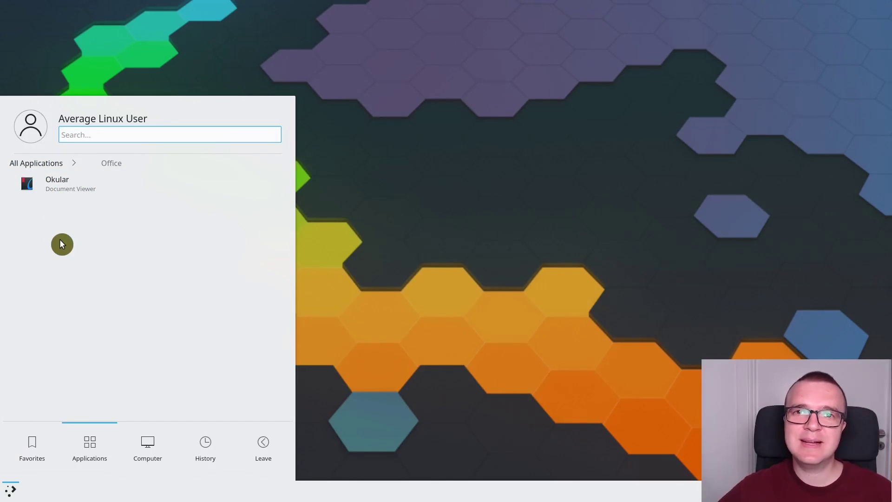
pyautogui.write('kon')
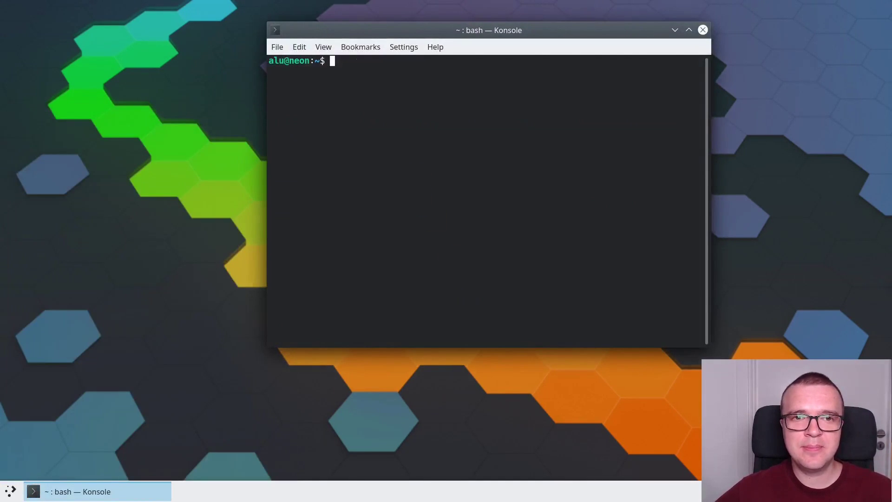
# Paste the sudo apt install command, then highlight smplayer, clementine, kup-backup, gwenview, kate and gimp in turn.
pyautogui.write('sudo apt install kubuntu-restricted-extras build-essential libreoffice libreoffice-style-breeze libreoffice-gtk3  libreoffice-kde smplayer clementine kup-backup gwenview kate gimp speedcrunch chromium-browser ktorrent kfind partitionmanager kio-extras gufw')
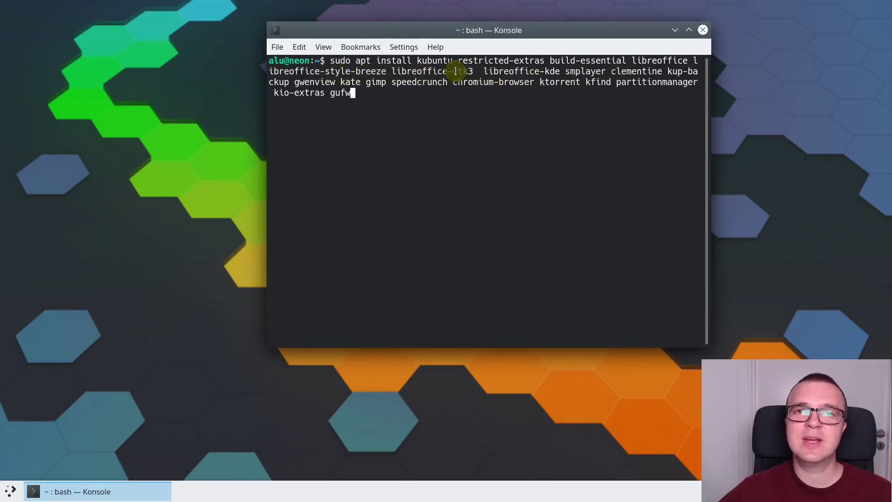
pyautogui.doubleClick(573, 71)
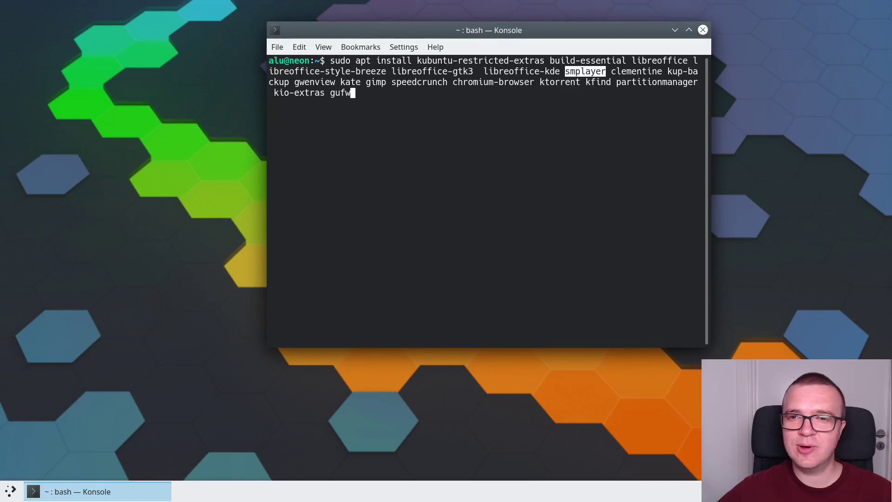
pyautogui.doubleClick(636, 71)
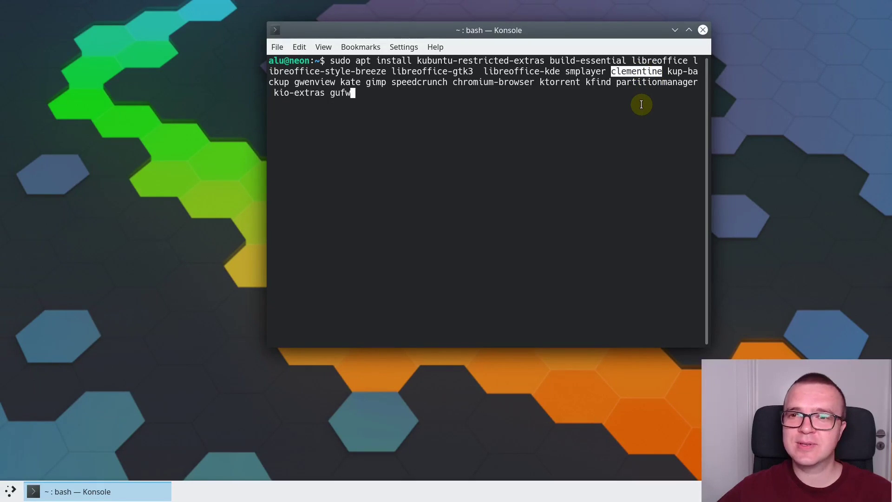
pyautogui.doubleClick(679, 72)
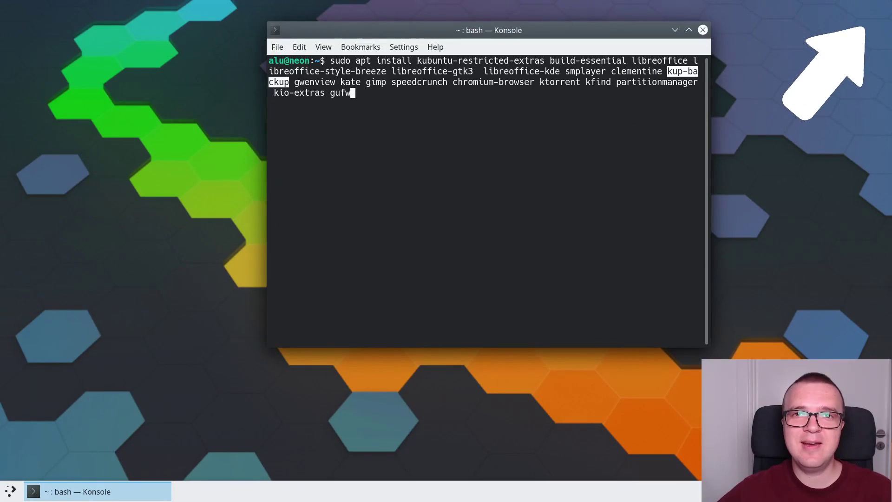
pyautogui.doubleClick(311, 82)
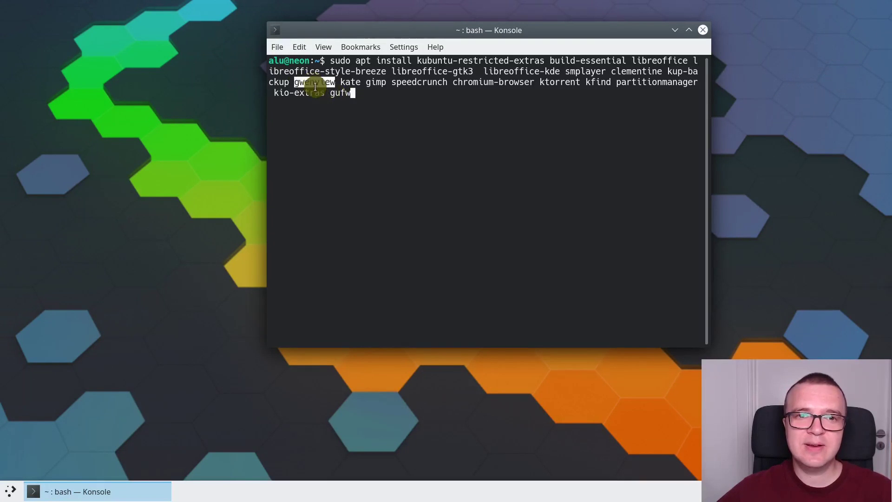
pyautogui.doubleClick(350, 84)
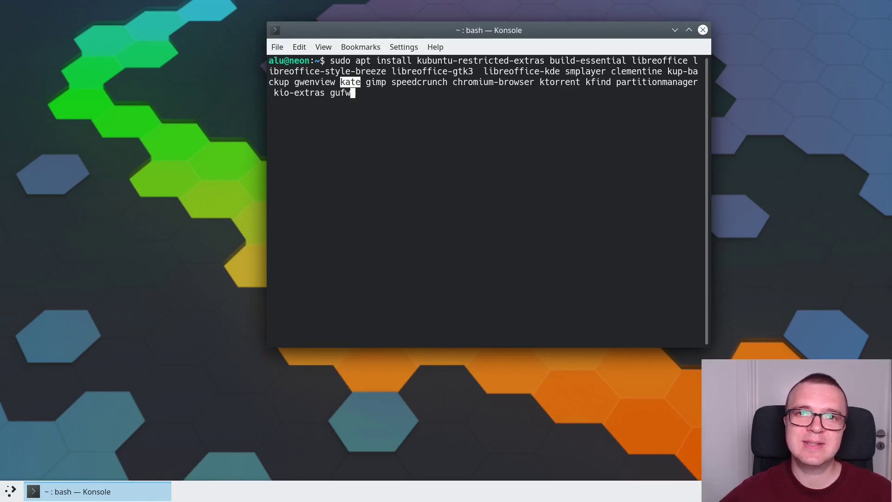
pyautogui.doubleClick(377, 82)
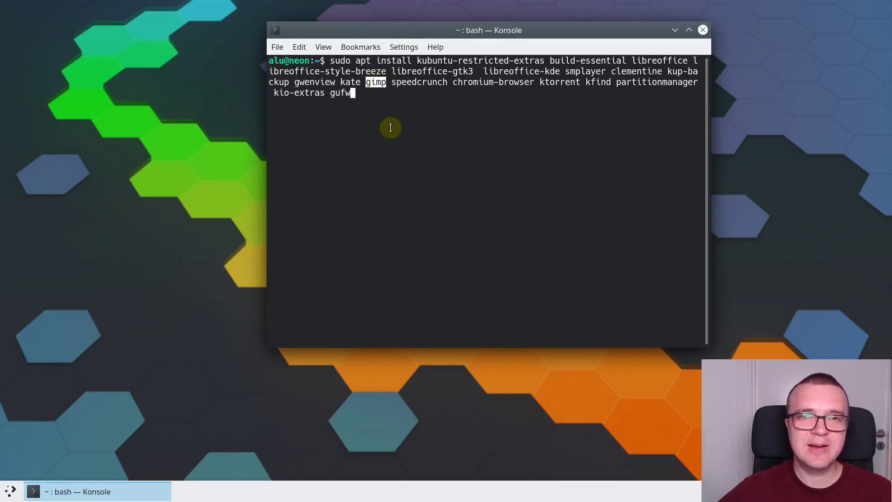
pyautogui.doubleClick(419, 81)
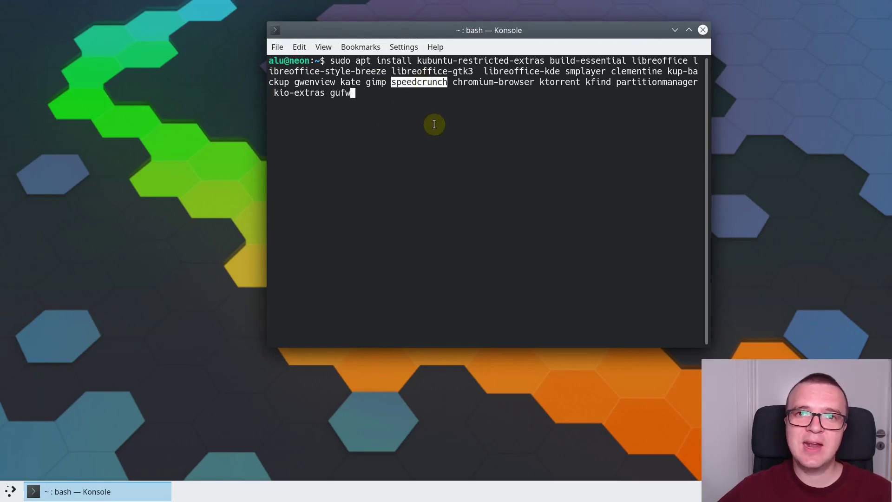
pyautogui.doubleClick(468, 81)
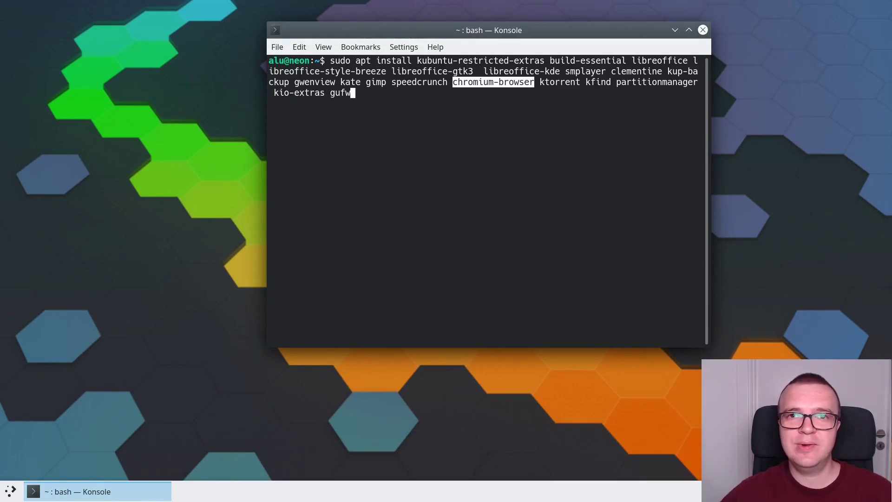
pyautogui.doubleClick(562, 82)
pyautogui.click(590, 80)
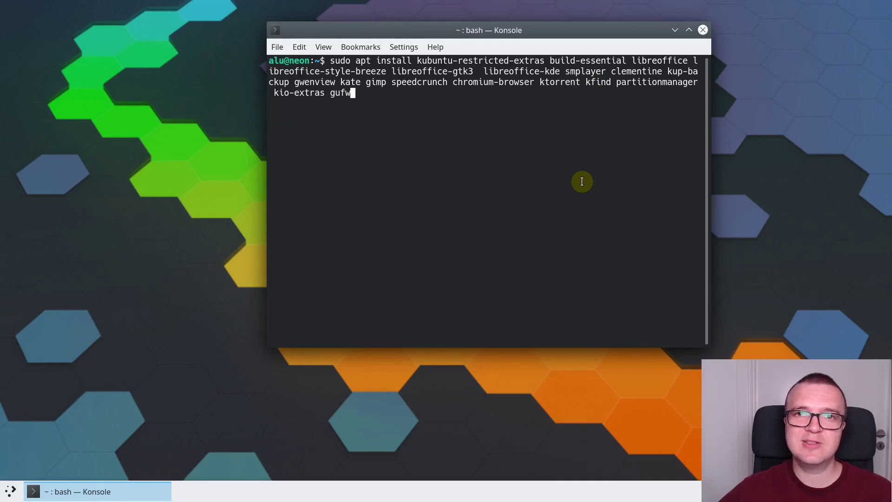
pyautogui.doubleClick(650, 82)
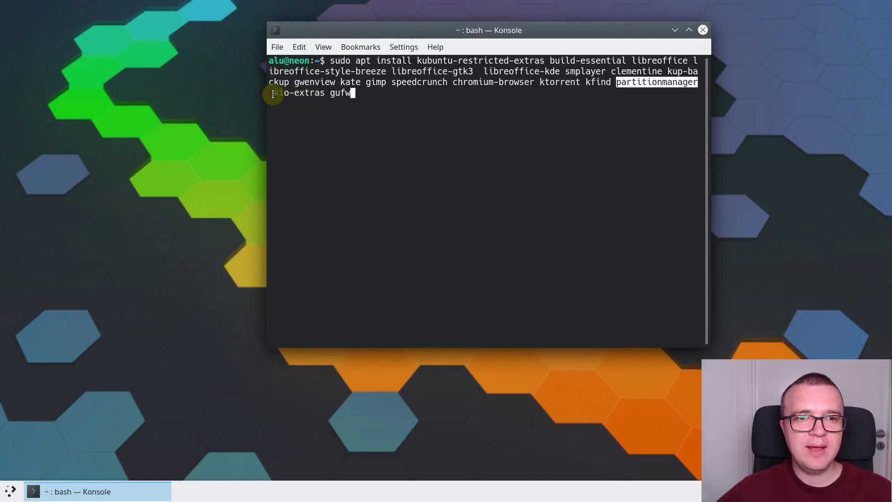
pyautogui.moveTo(274, 92); pyautogui.dragTo(325, 93)
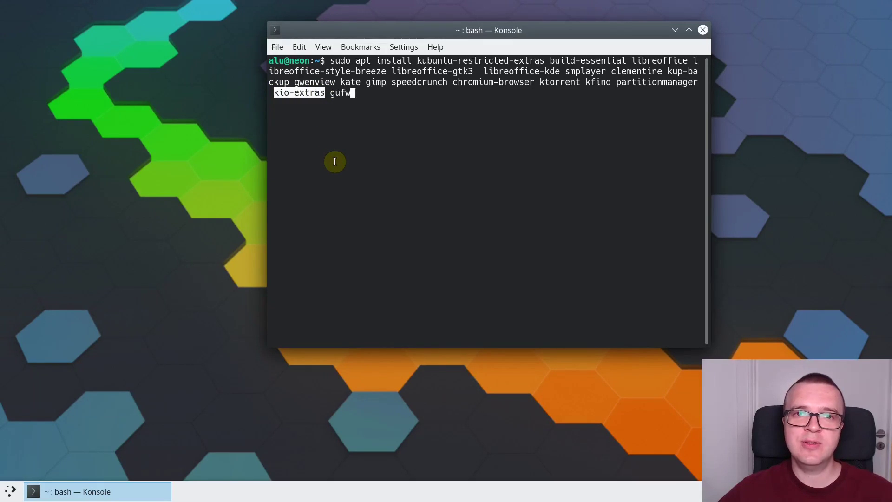
pyautogui.doubleClick(342, 93)
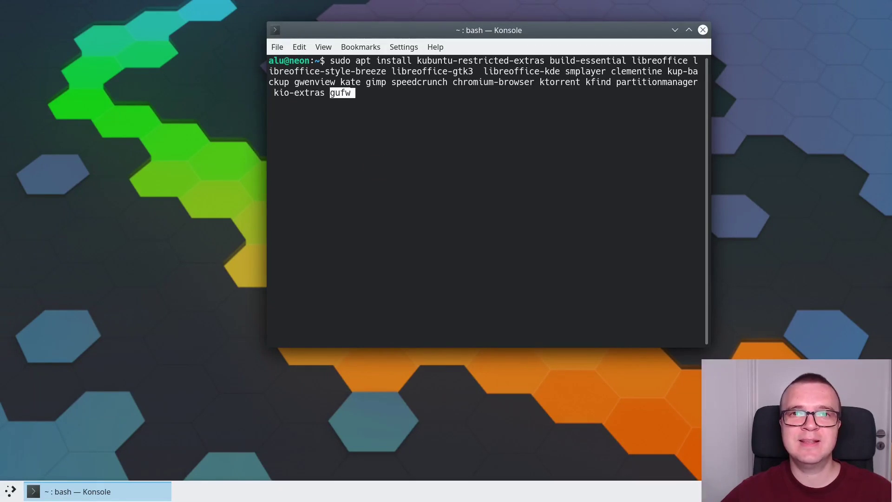
pyautogui.click(376, 167)
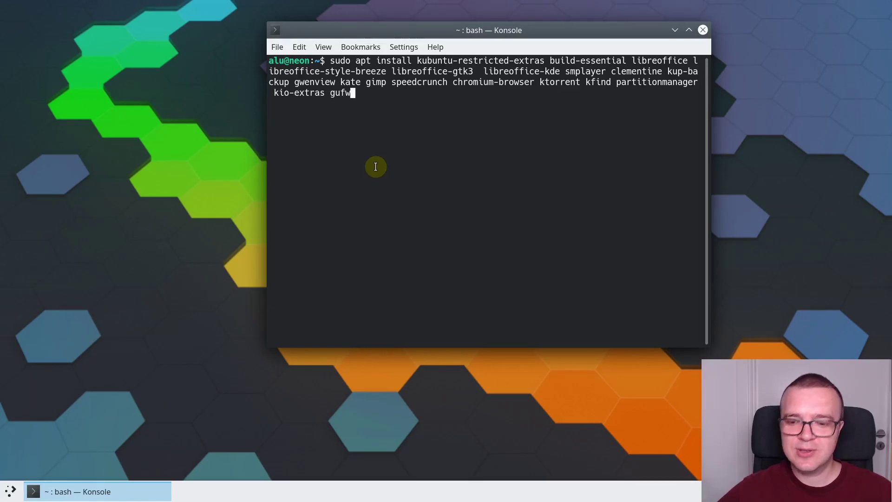
# Run the apt install command, enter the sudo password and confirm the install with y.
pyautogui.press('Return')
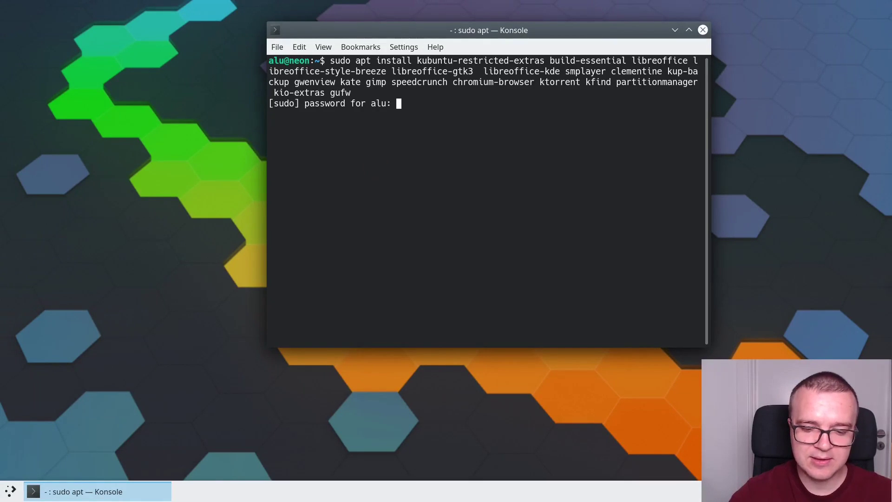
pyautogui.press('Return')
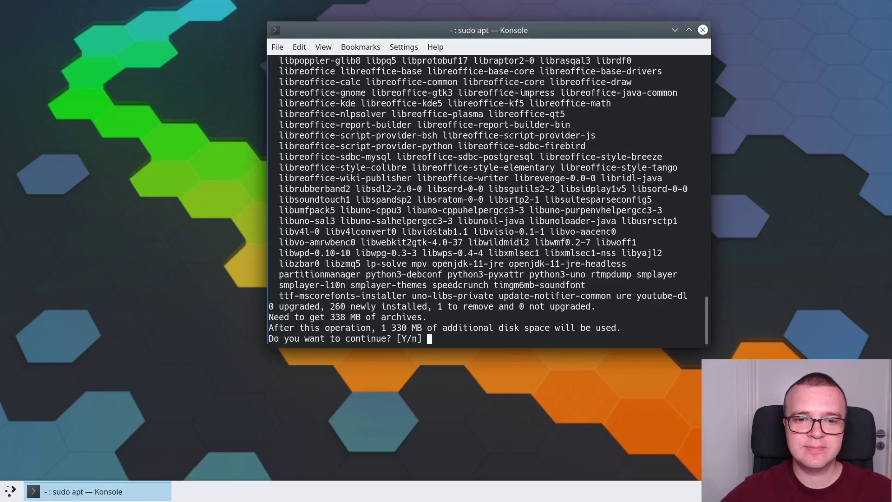
pyautogui.write('y')
pyautogui.press('Return')
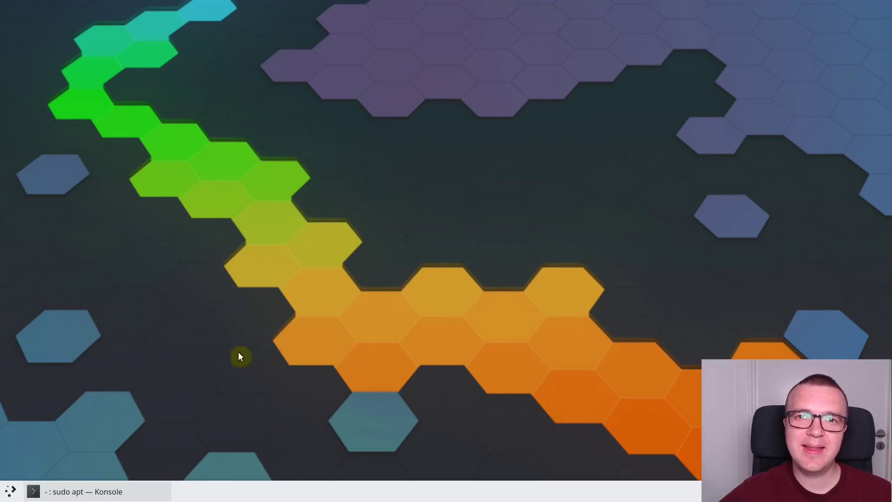
# Activate Night Color at 4500 K under Display and Monitor, applying it when closing System Settings.
pyautogui.click(10, 490)
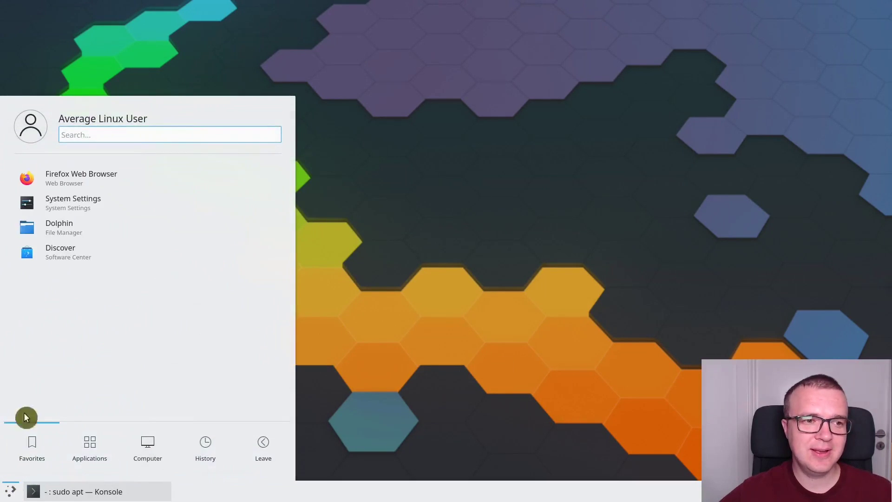
pyautogui.click(54, 203)
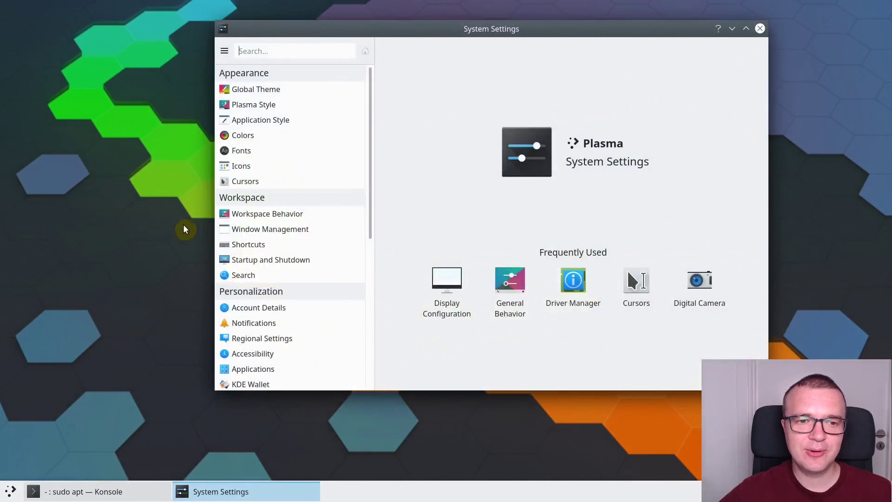
pyautogui.scroll(-5, 277, 274)
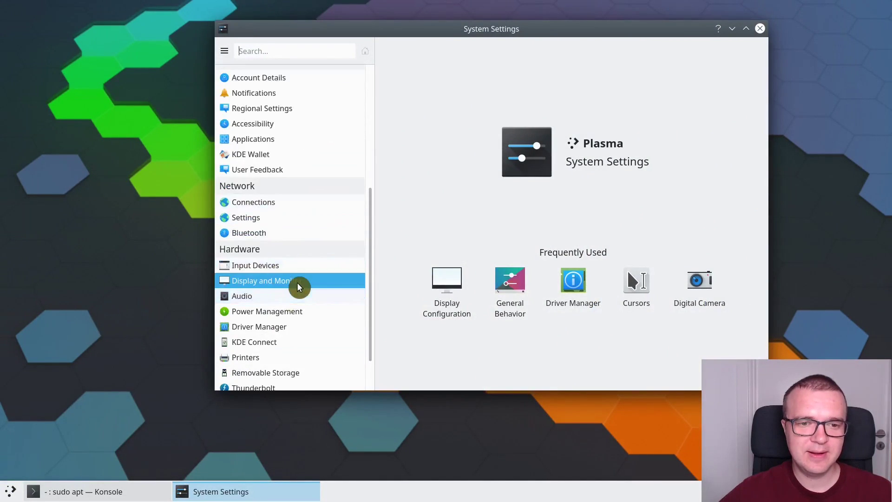
pyautogui.click(298, 282)
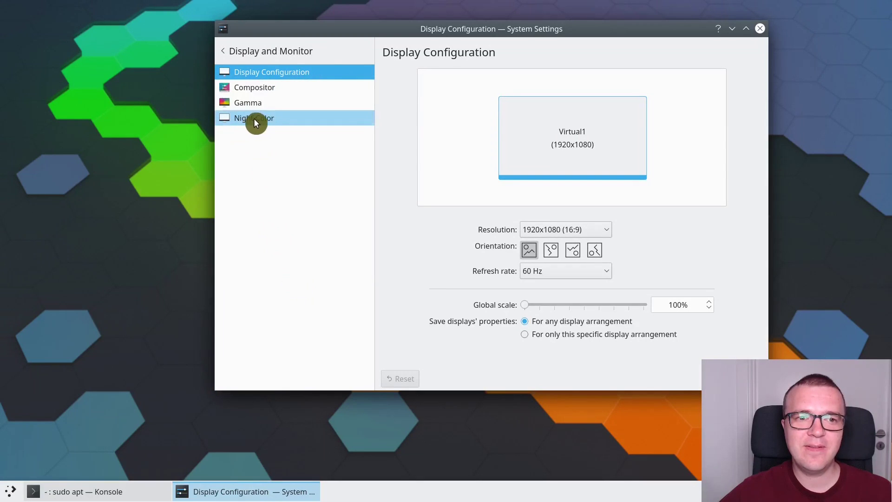
pyautogui.click(254, 120)
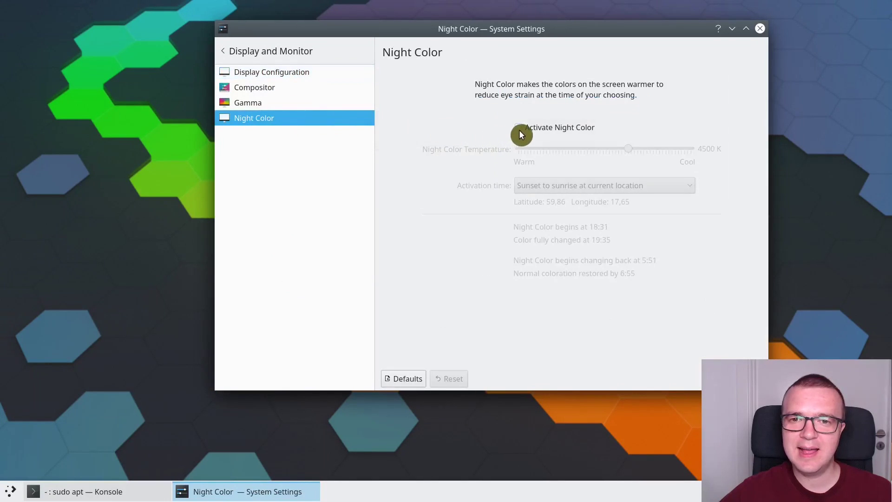
pyautogui.click(519, 130)
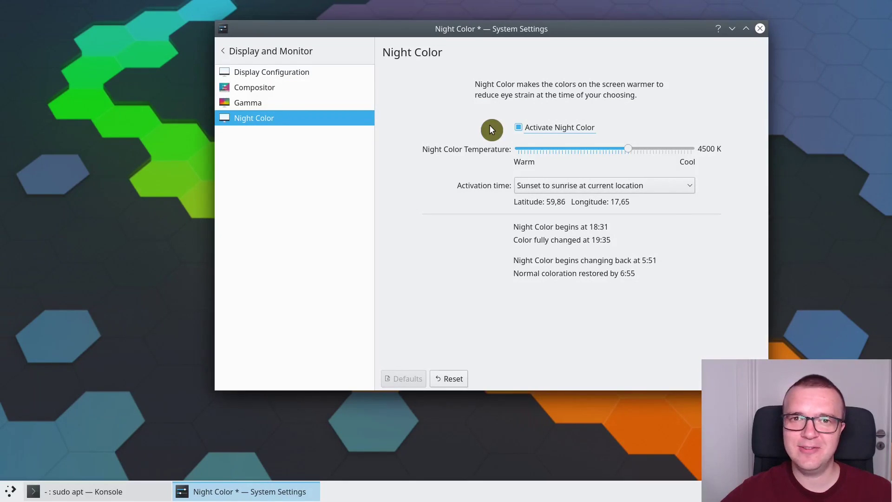
pyautogui.click(759, 30)
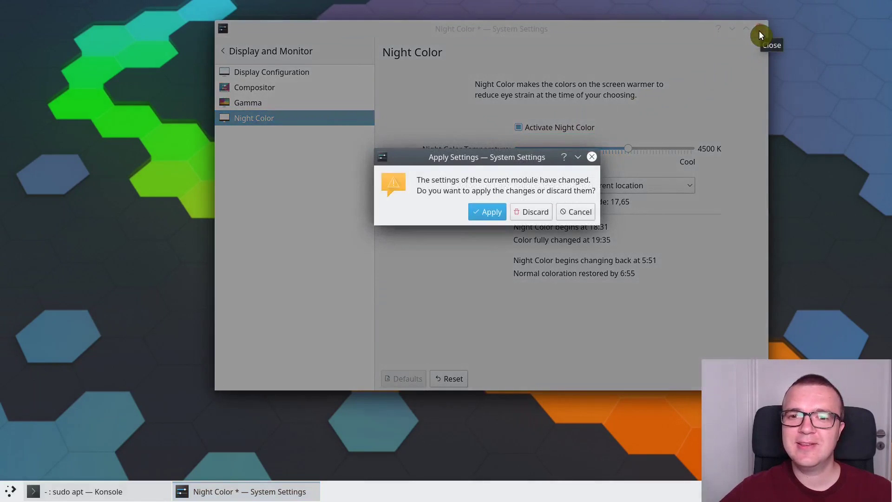
pyautogui.click(491, 210)
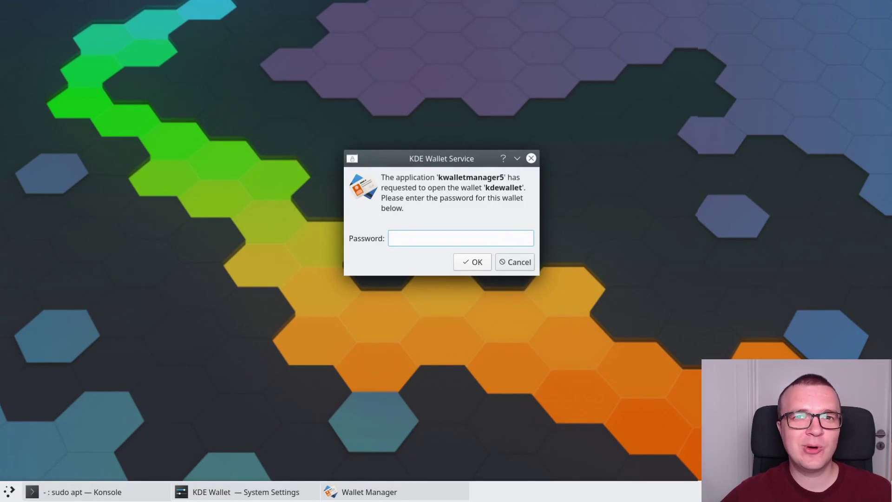
# Cancel the kdewallet password prompt.
pyautogui.press('alt')
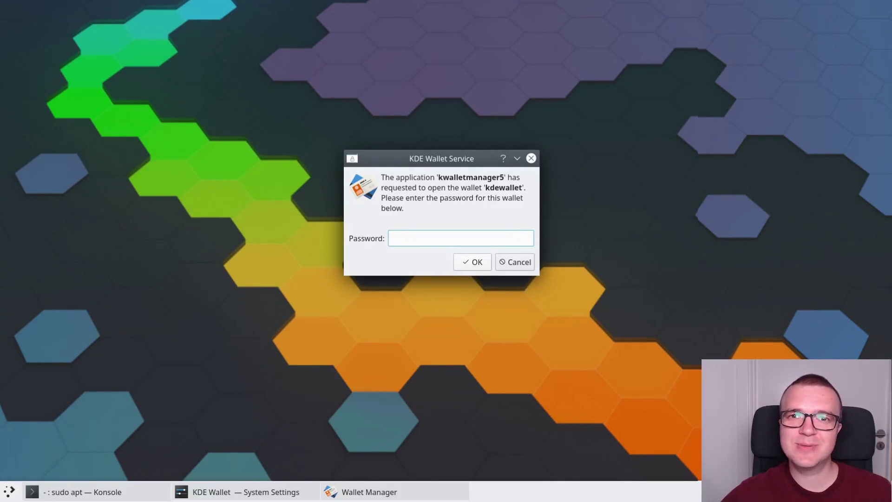
pyautogui.press('Escape')
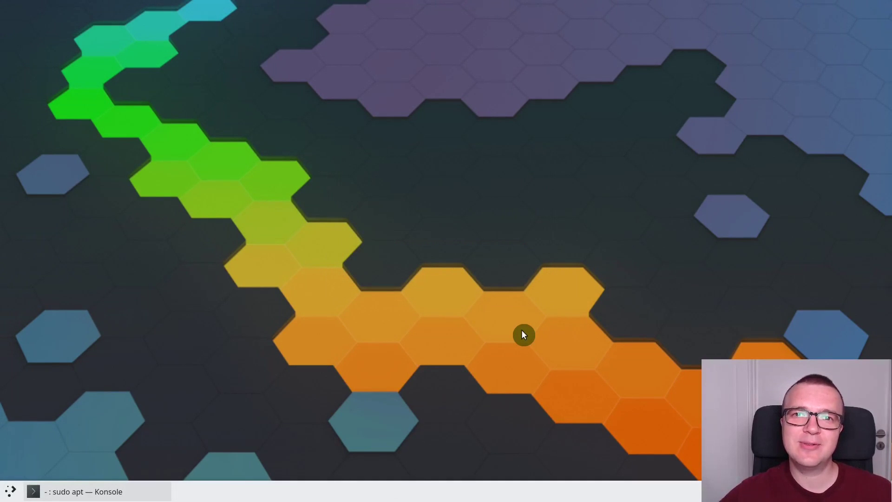
# Uncheck 'Enable the KDE wallet subsystem' in KDE Wallet settings and apply it with the admin password.
pyautogui.click(11, 492)
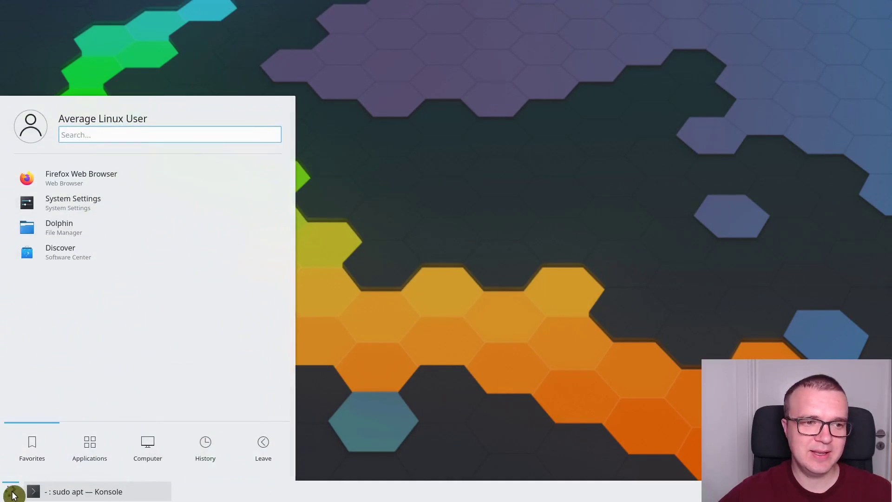
pyautogui.click(56, 213)
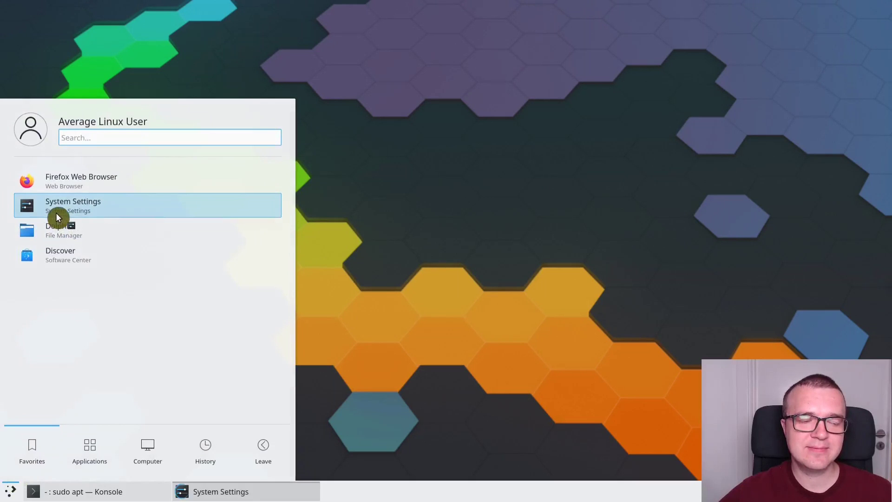
pyautogui.scroll(-3, 278, 295)
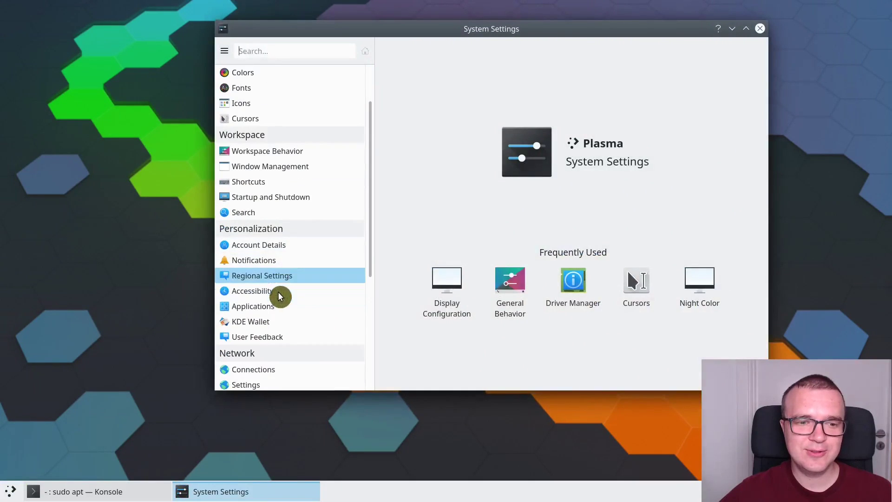
pyautogui.click(247, 322)
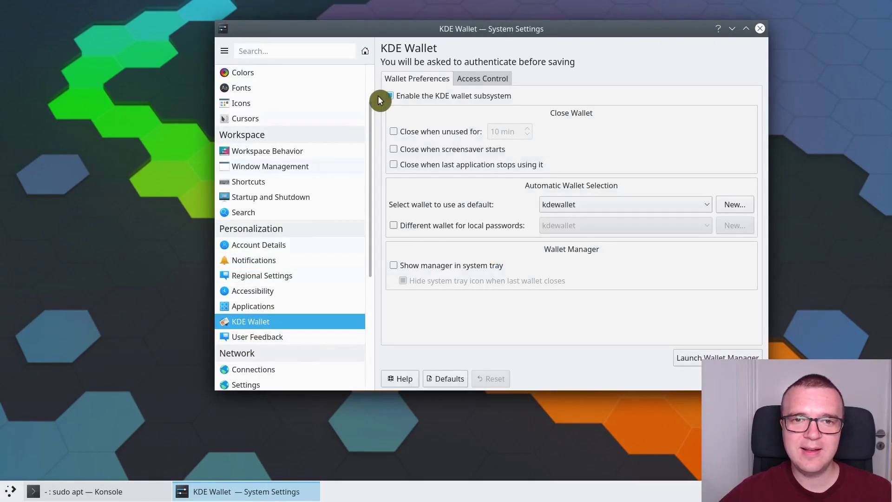
pyautogui.click(390, 96)
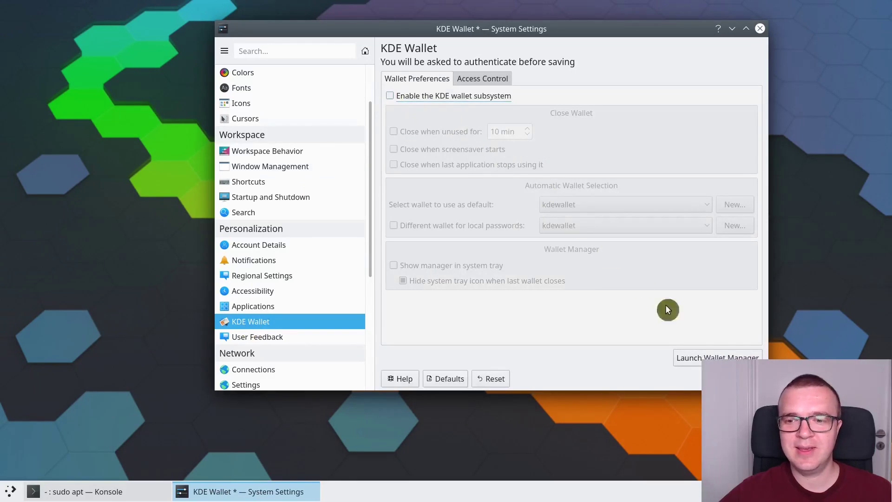
pyautogui.click(738, 379)
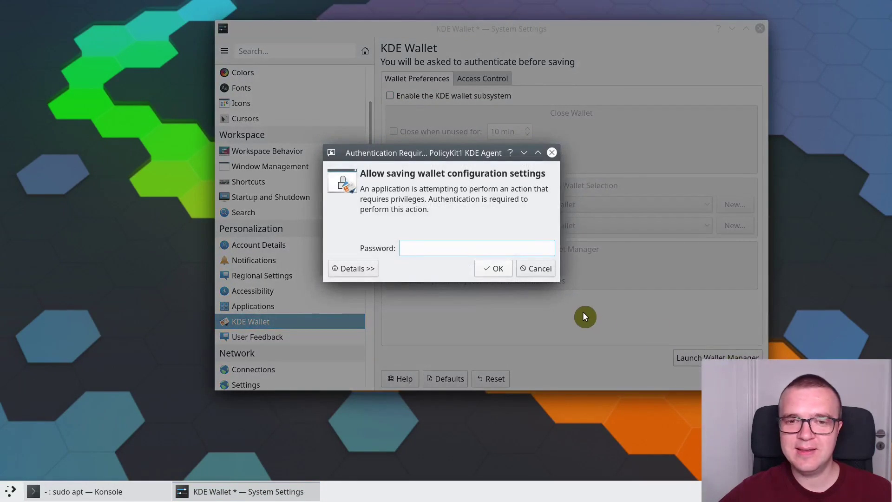
pyautogui.write('****')
pyautogui.press('Return')
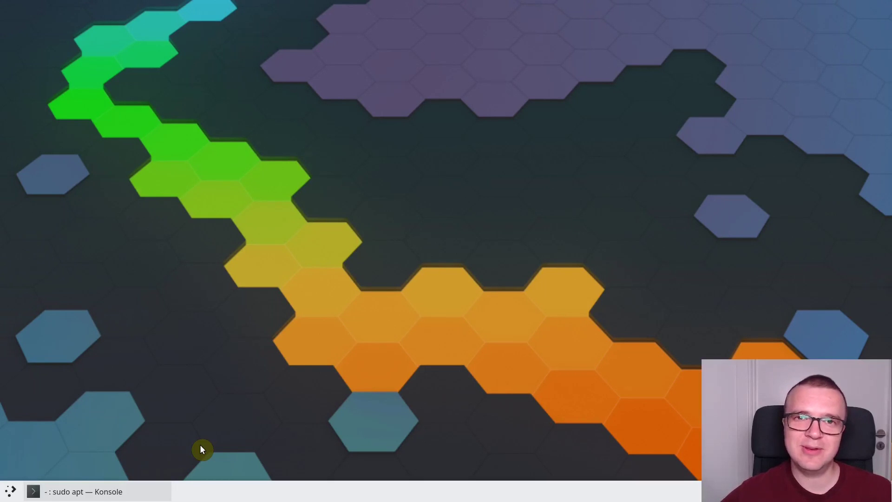
# Find Desktop Session via 'sess', choose 'Start with an empty session', apply, and minimize System Settings.
pyautogui.click(10, 491)
pyautogui.click(70, 209)
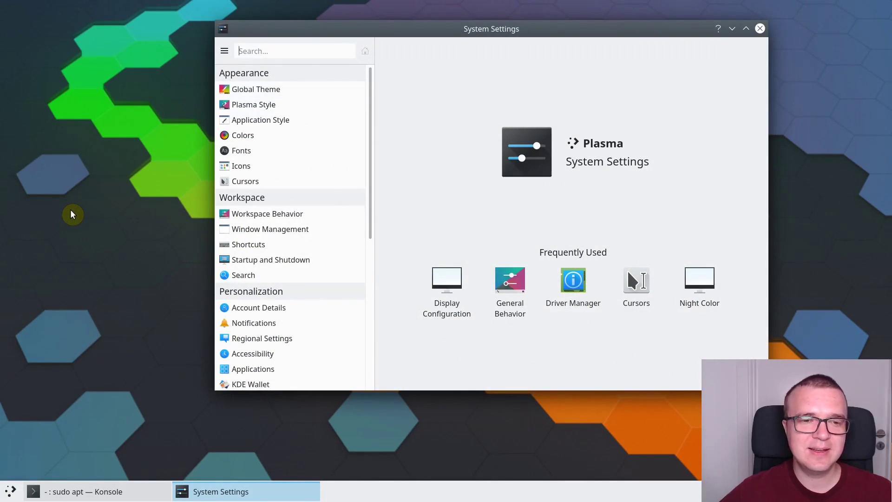
pyautogui.click(267, 214)
pyautogui.click(245, 51)
pyautogui.write('sess')
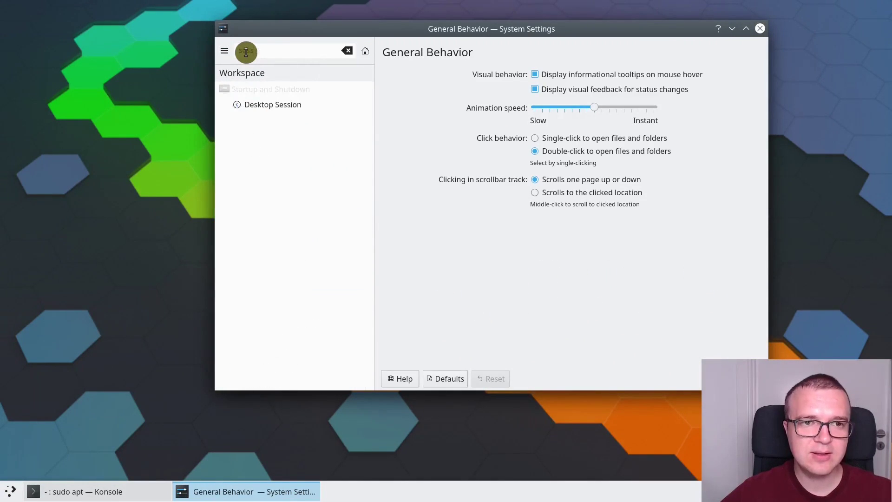
pyautogui.click(274, 107)
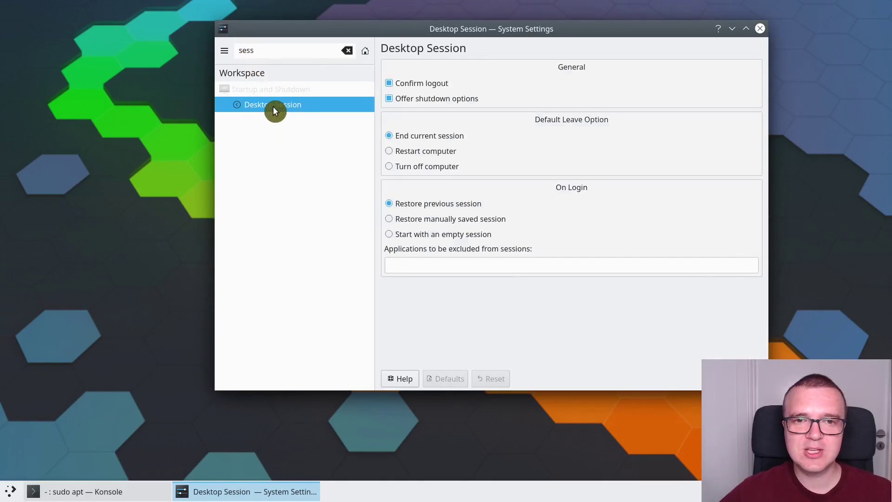
pyautogui.click(389, 235)
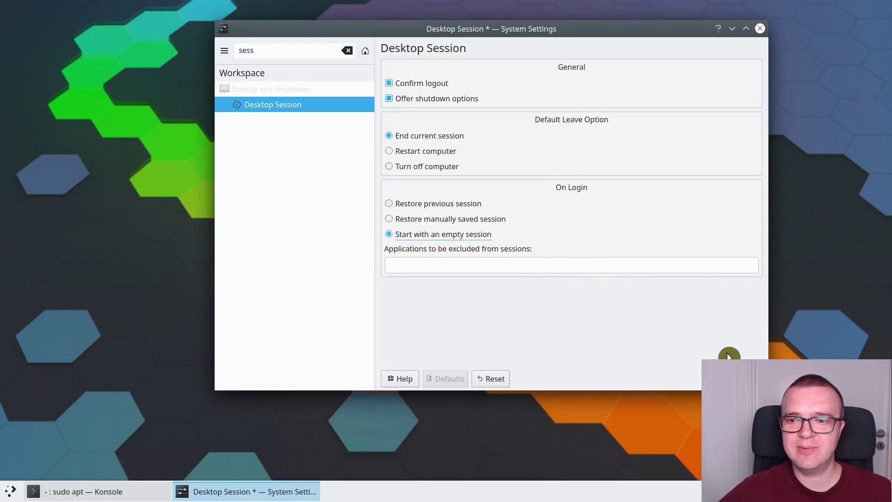
pyautogui.click(741, 378)
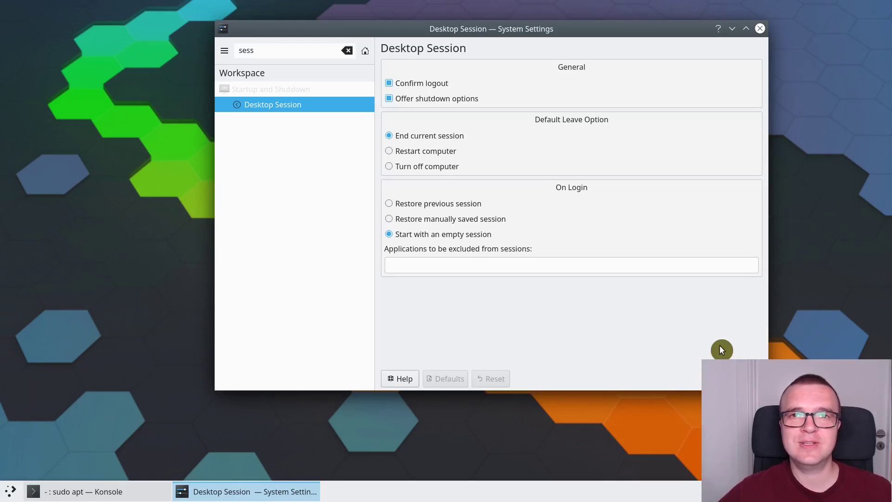
pyautogui.click(730, 28)
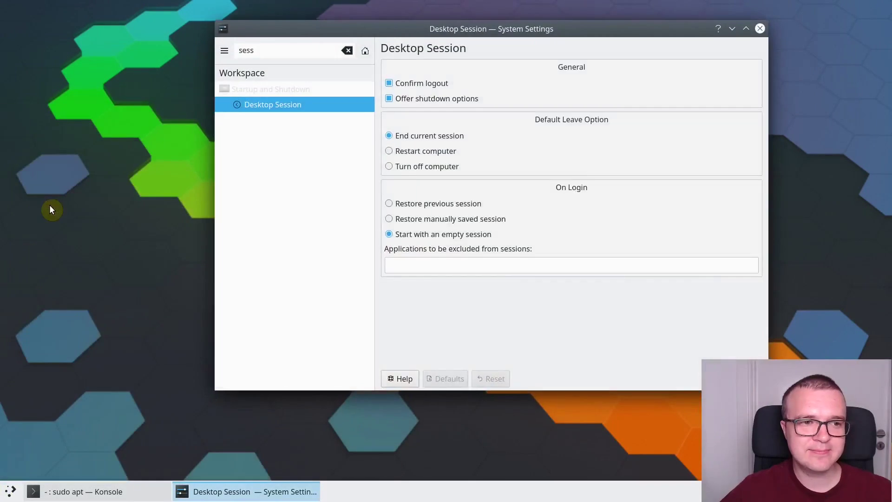
# Search 'spell', tick 'Automatic spell checking enabled by default', apply, and close System Settings.
pyautogui.doubleClick(276, 48)
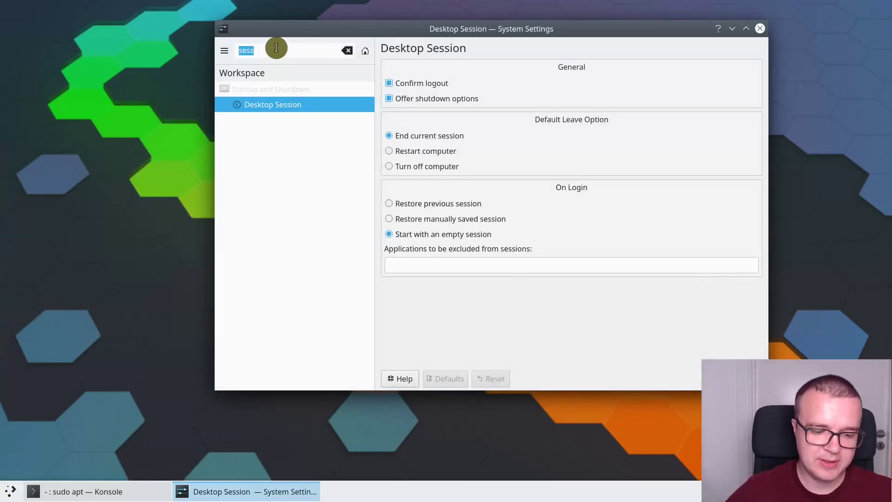
pyautogui.write('spell')
pyautogui.click(277, 106)
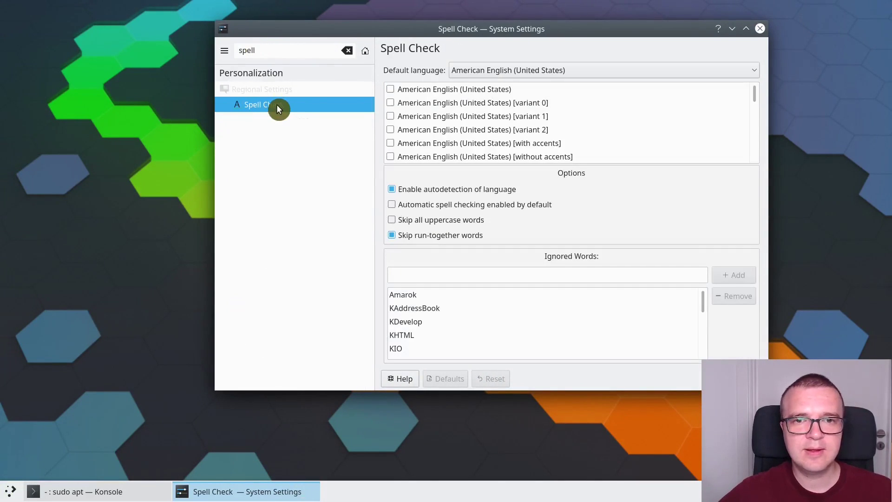
pyautogui.click(391, 207)
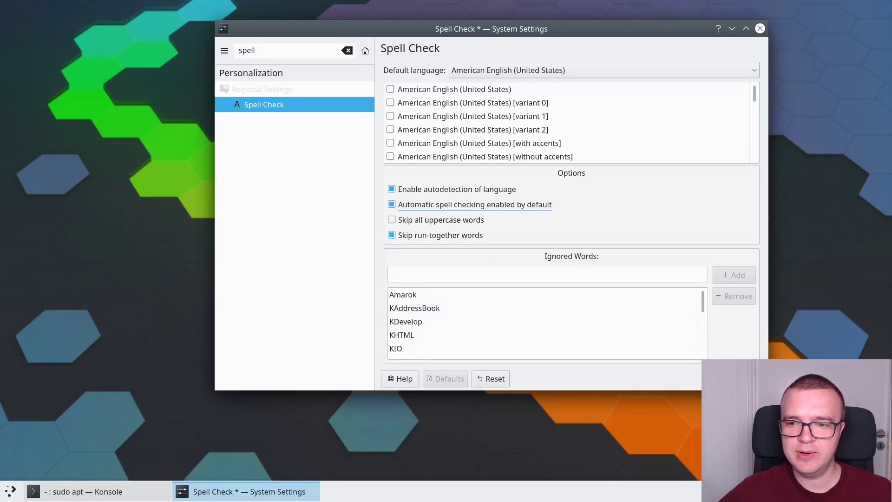
pyautogui.click(706, 378)
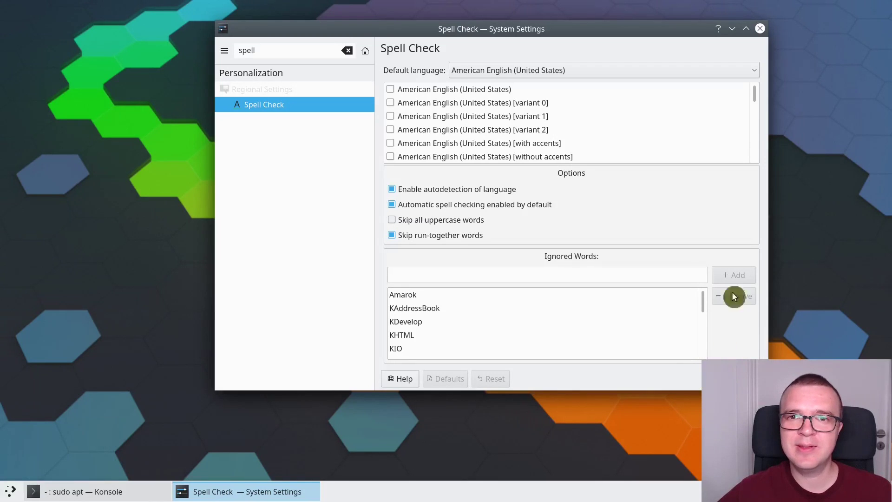
pyautogui.click(758, 32)
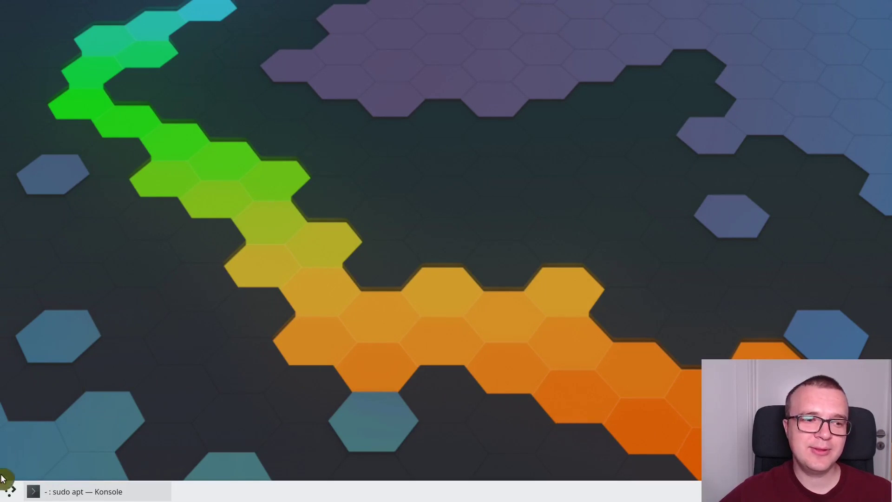
# Find File Search via 'sear', uncheck 'Also index file content', apply, and close System Settings.
pyautogui.click(11, 491)
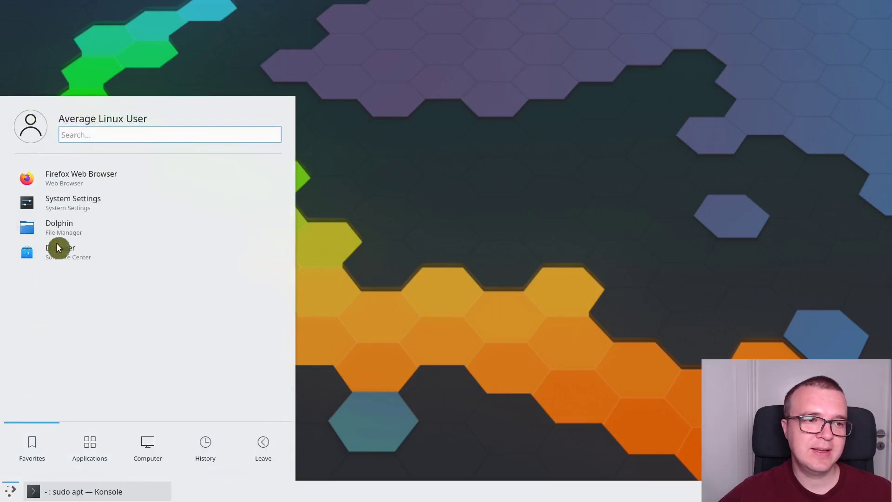
pyautogui.click(73, 203)
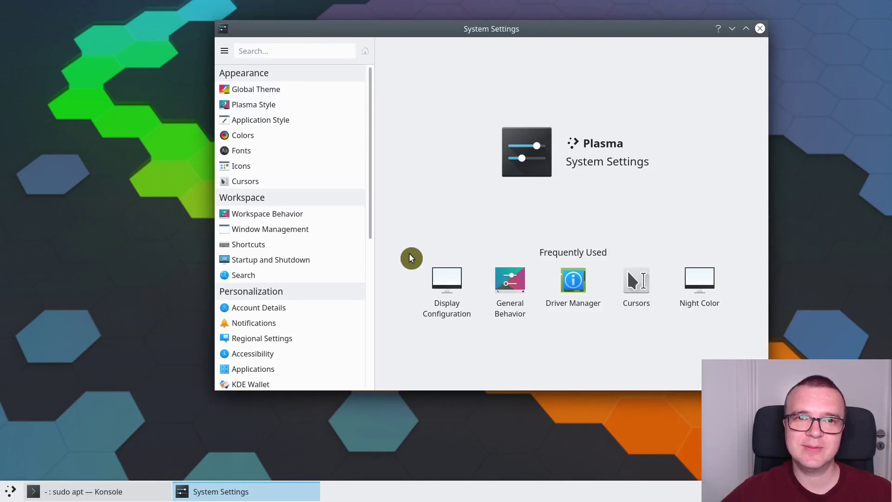
pyautogui.write('sear')
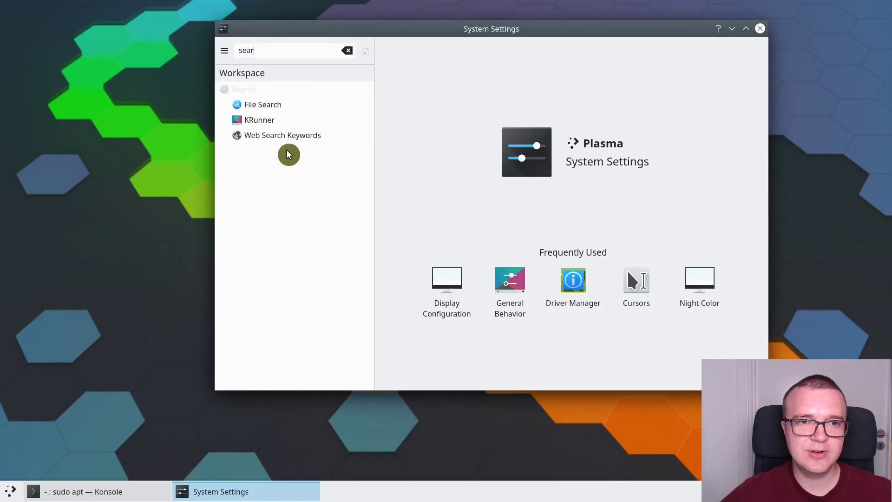
pyautogui.click(281, 110)
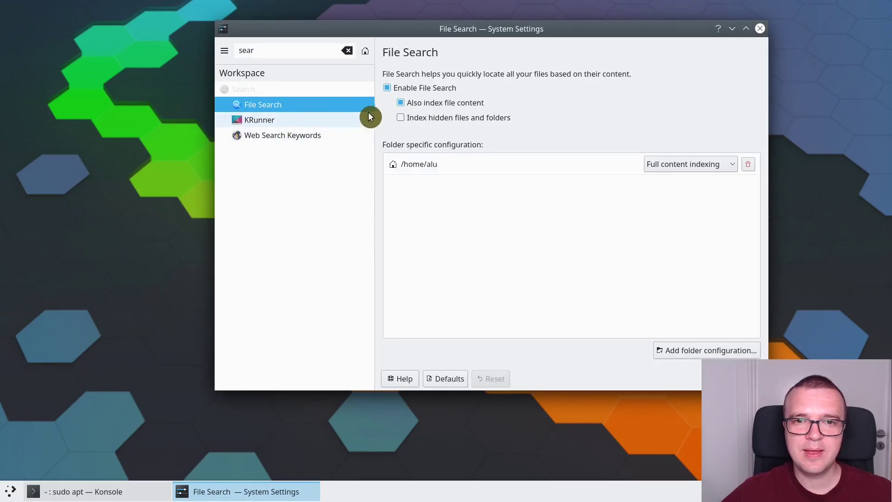
pyautogui.click(401, 104)
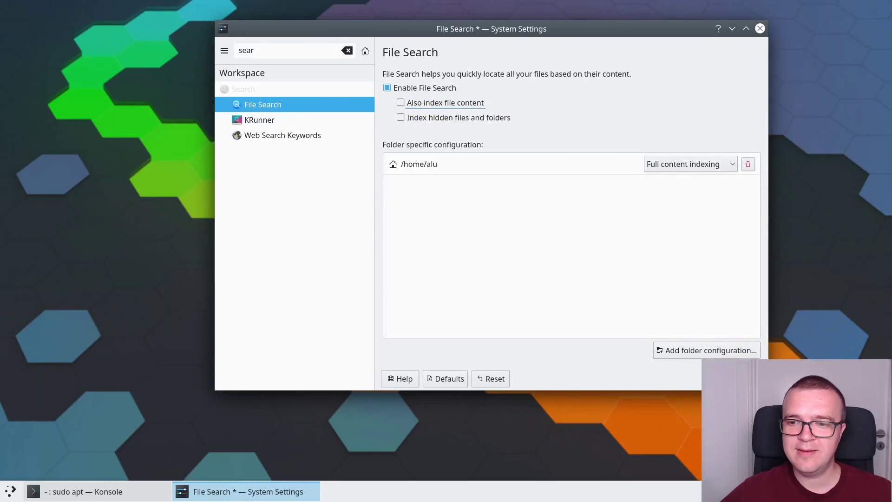
pyautogui.click(737, 378)
pyautogui.click(761, 29)
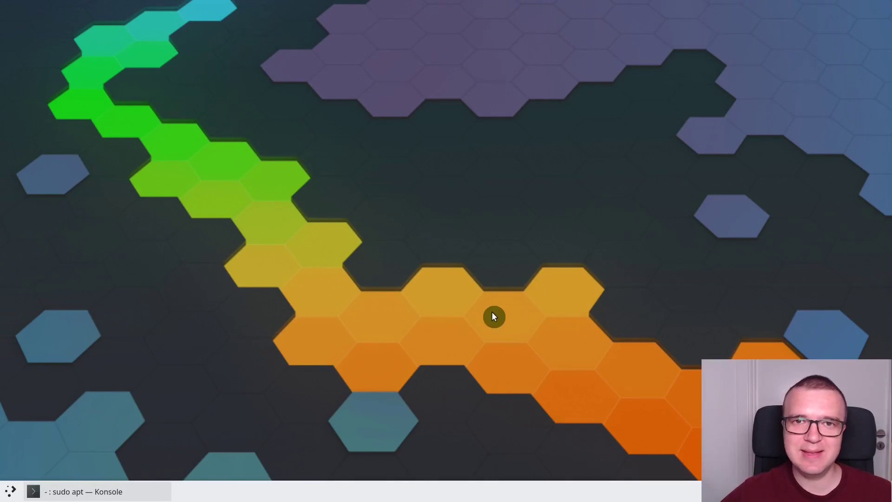
# Open Dolphin at the Home folder and drag Music and Pictures into the Places panel.
pyautogui.click(10, 491)
pyautogui.click(51, 232)
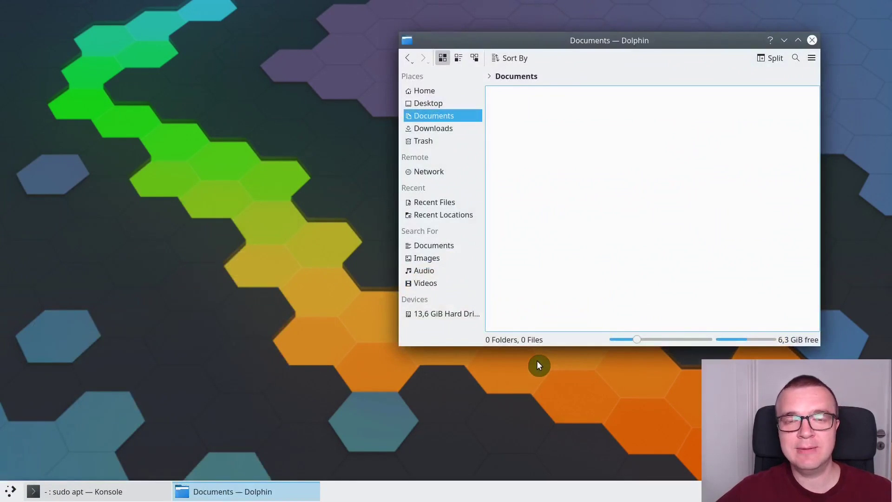
pyautogui.click(431, 91)
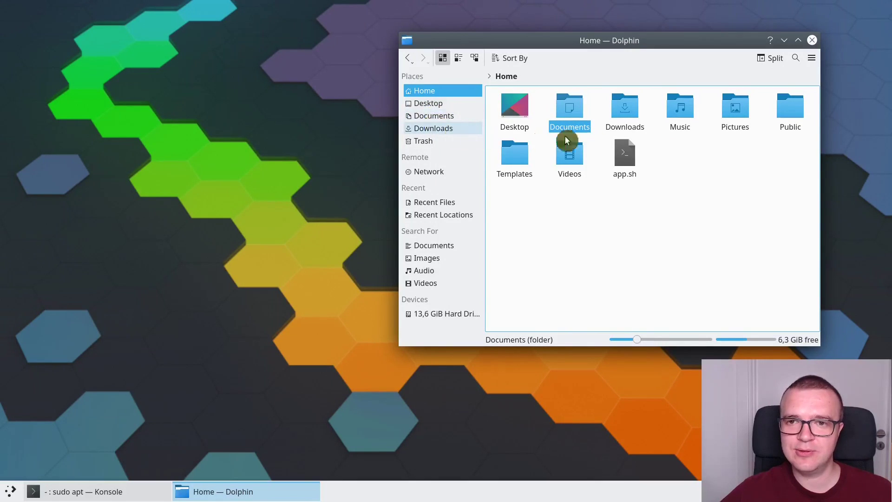
pyautogui.moveTo(678, 114); pyautogui.dragTo(459, 133)
pyautogui.moveTo(748, 130); pyautogui.dragTo(470, 147)
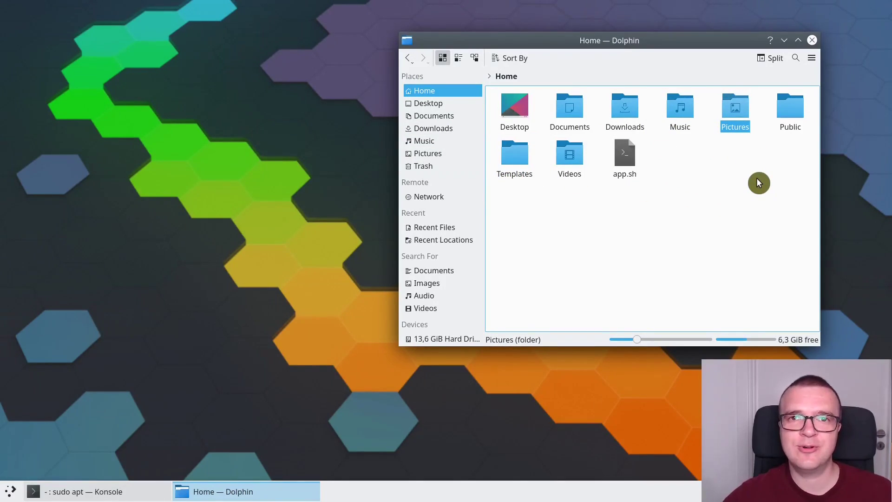
# Set Dolphin's General > Behavior to 'Remember display style for each folder' and confirm with OK.
pyautogui.click(814, 60)
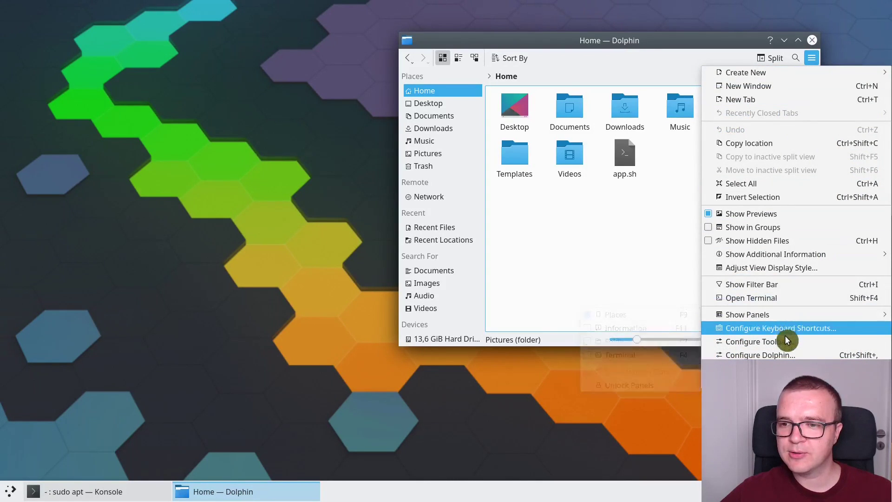
pyautogui.click(785, 355)
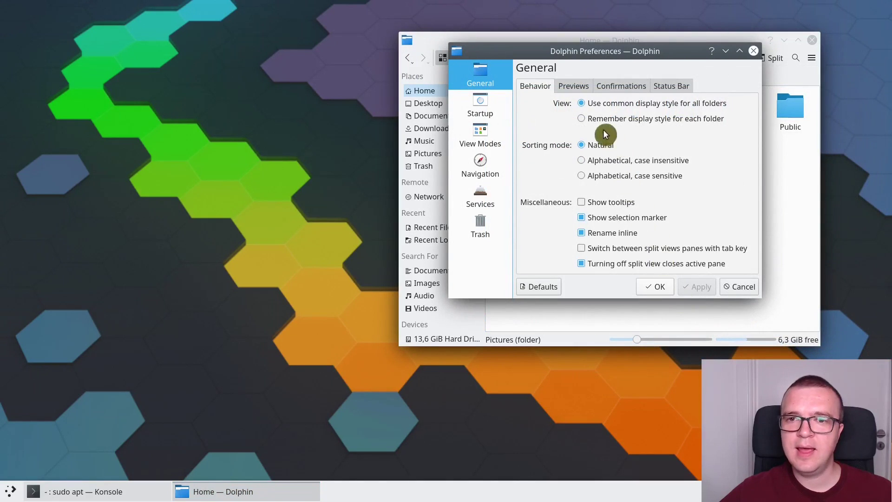
pyautogui.click(581, 120)
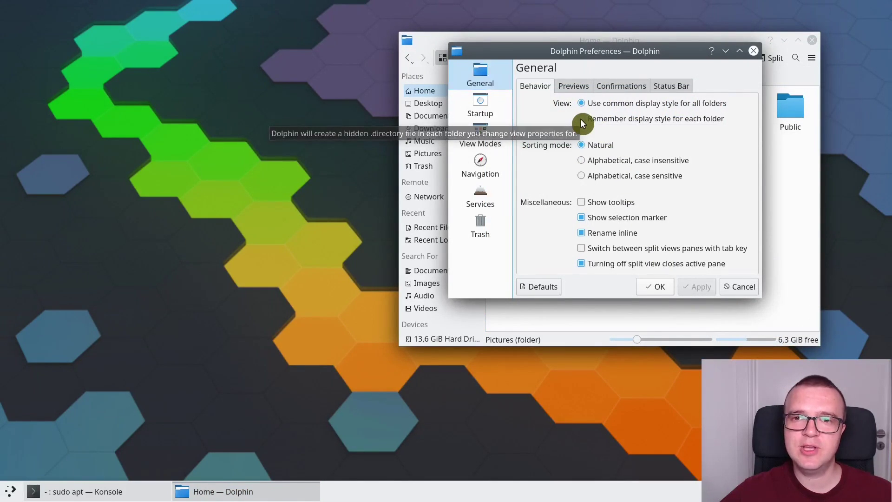
pyautogui.click(656, 288)
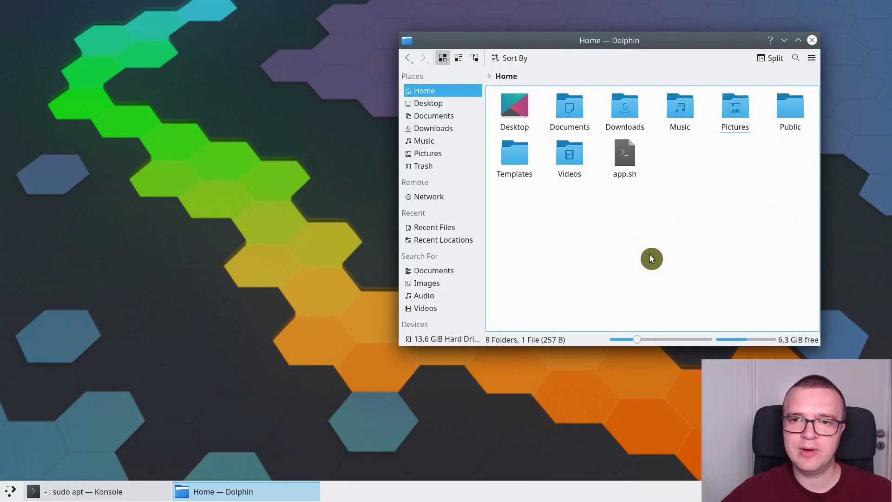
# Move app.sh into the Documents folder, then open Documents in details view.
pyautogui.moveTo(636, 177); pyautogui.dragTo(577, 113)
pyautogui.click(578, 114)
pyautogui.click(577, 114)
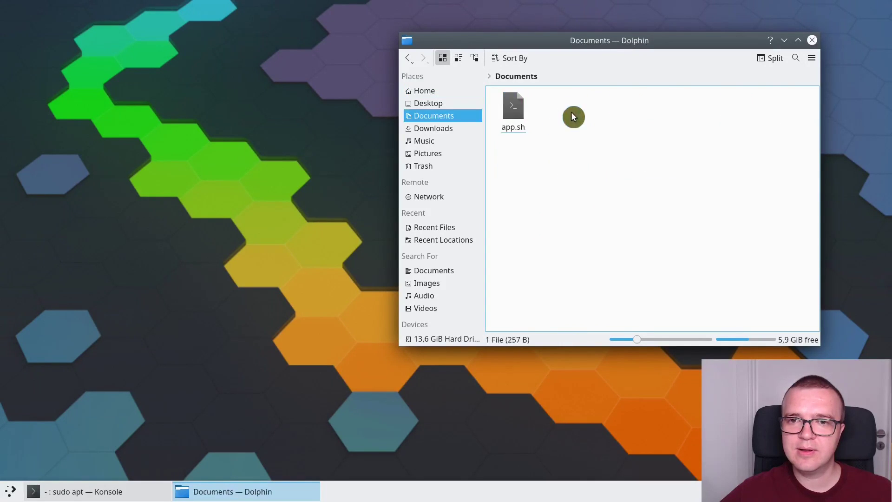
pyautogui.click(470, 59)
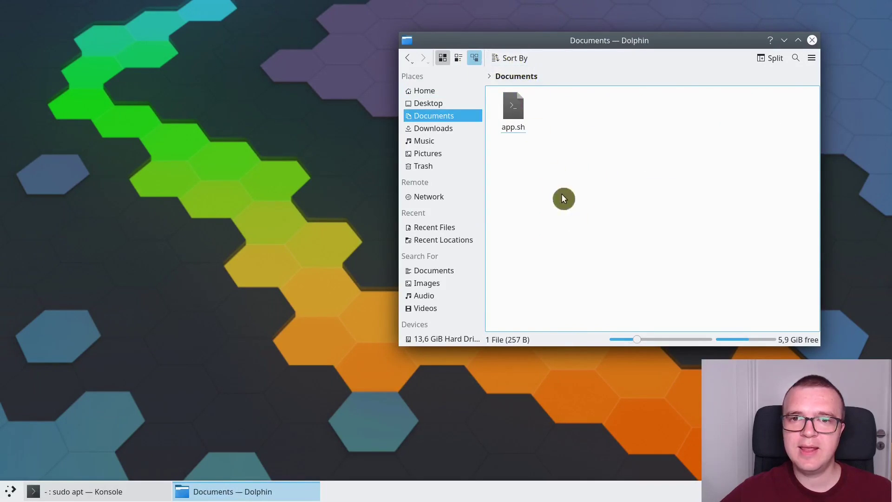
# Return to the Home folder, clear the selection and minimize Dolphin.
pyautogui.click(429, 93)
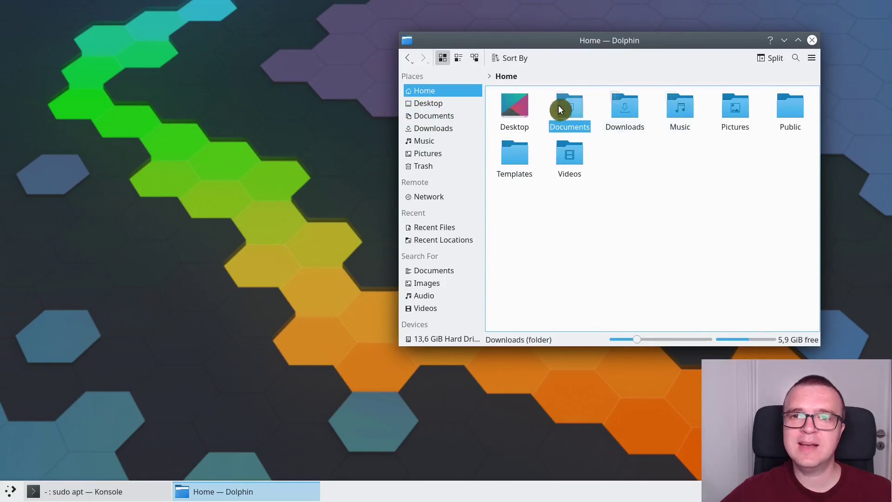
pyautogui.click(649, 261)
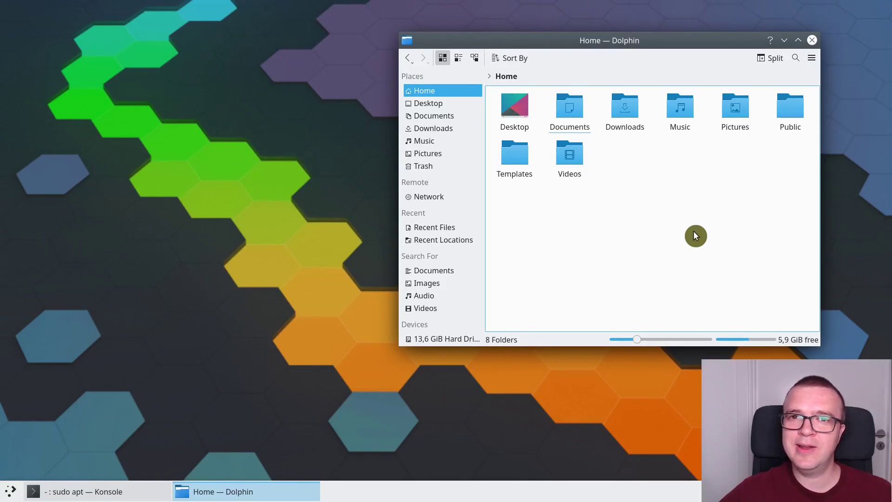
pyautogui.click(785, 40)
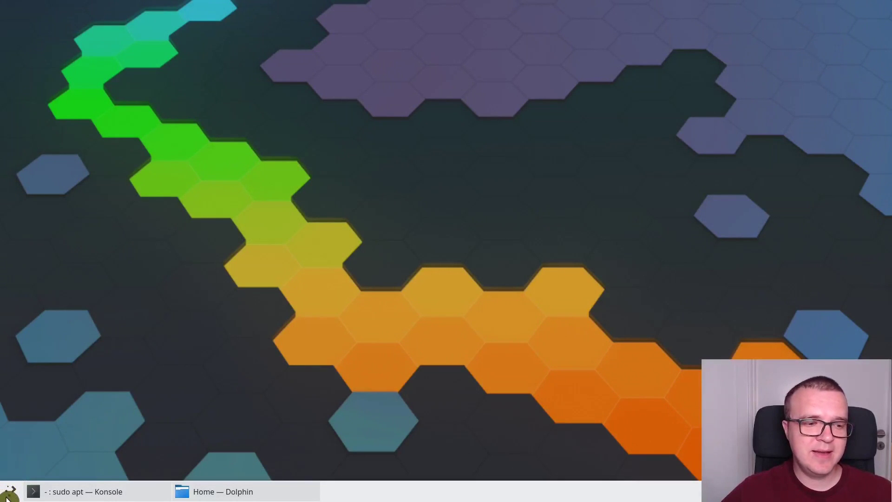
# Browse the current launcher's Office category, then back out of it.
pyautogui.click(7, 495)
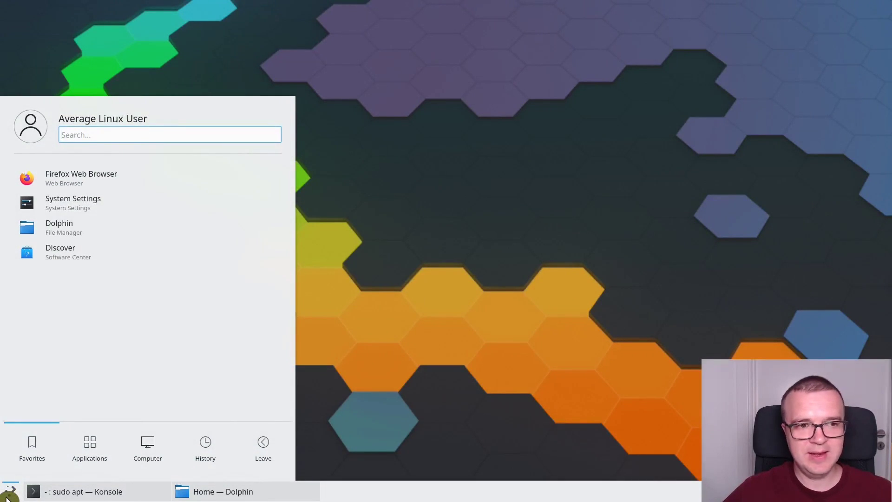
pyautogui.click(87, 449)
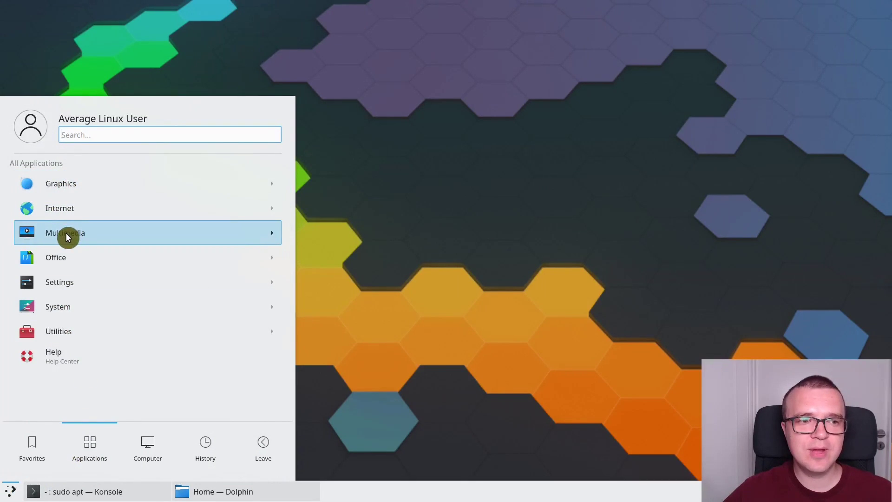
pyautogui.click(65, 258)
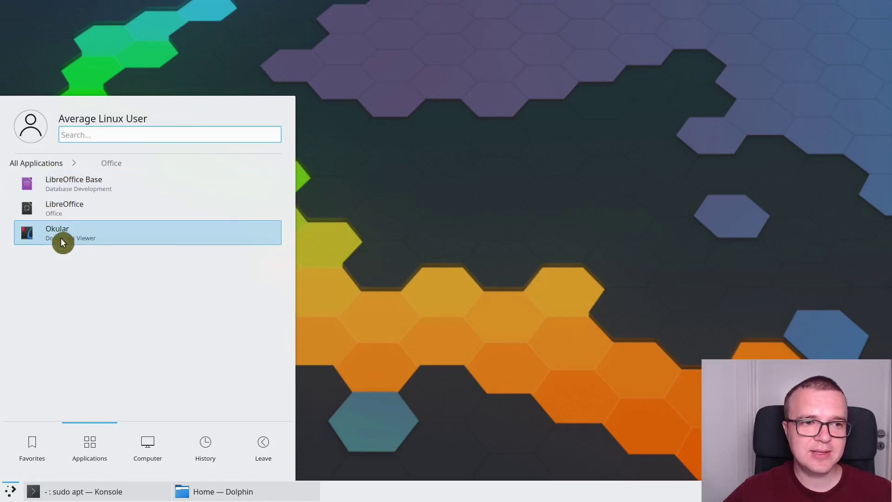
pyautogui.click(38, 168)
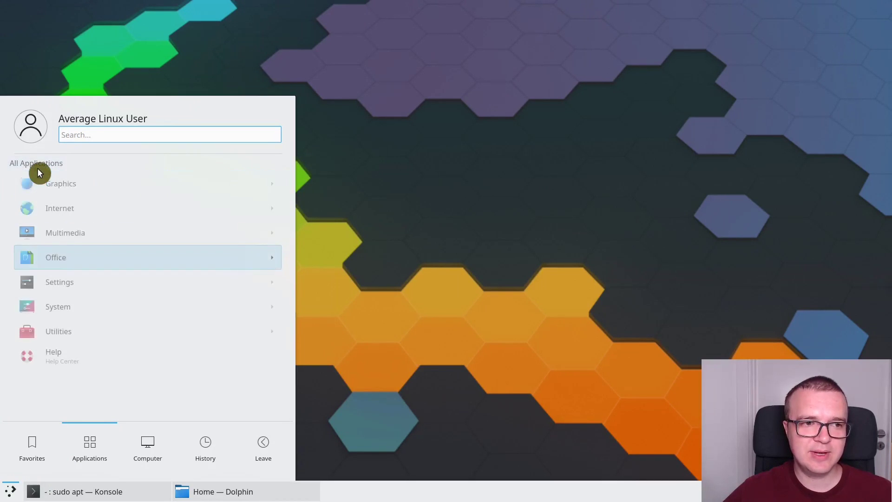
# Replace the panel launcher with the cascading Application Menu through Show Alternatives.
pyautogui.rightClick(11, 494)
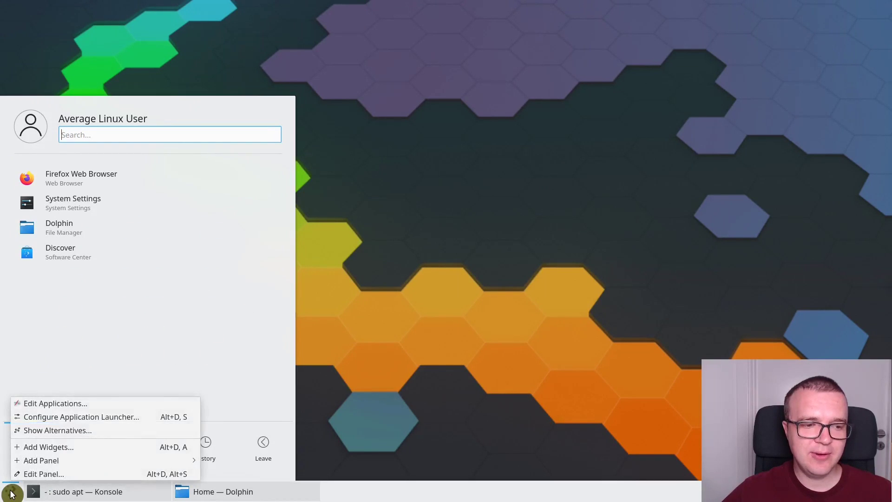
pyautogui.click(47, 430)
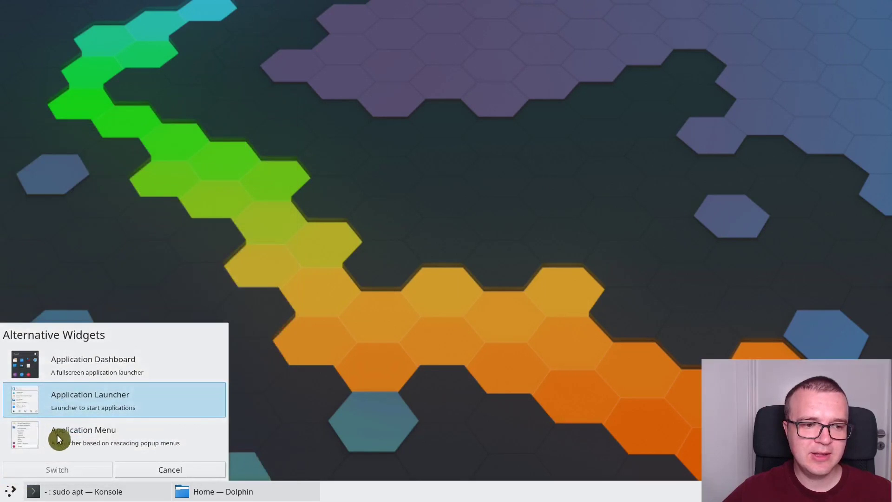
pyautogui.click(85, 439)
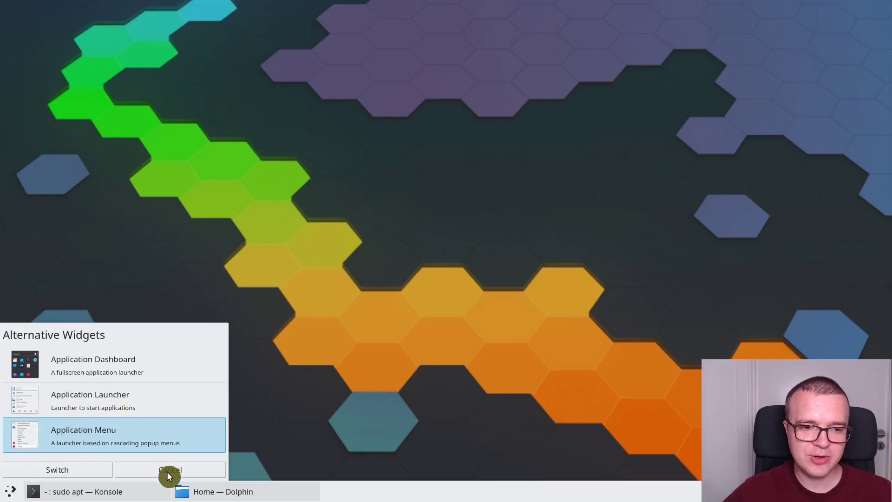
pyautogui.click(66, 470)
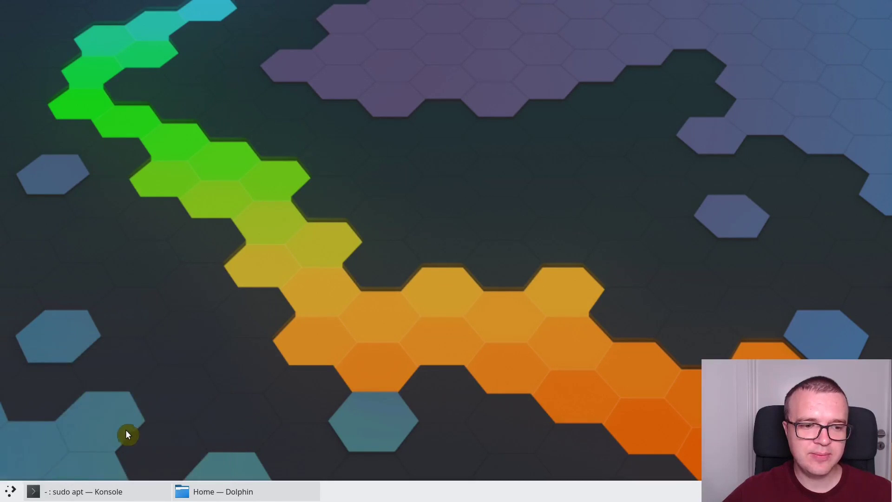
# Try out the new Application Menu, then close it without launching anything.
pyautogui.click(5, 495)
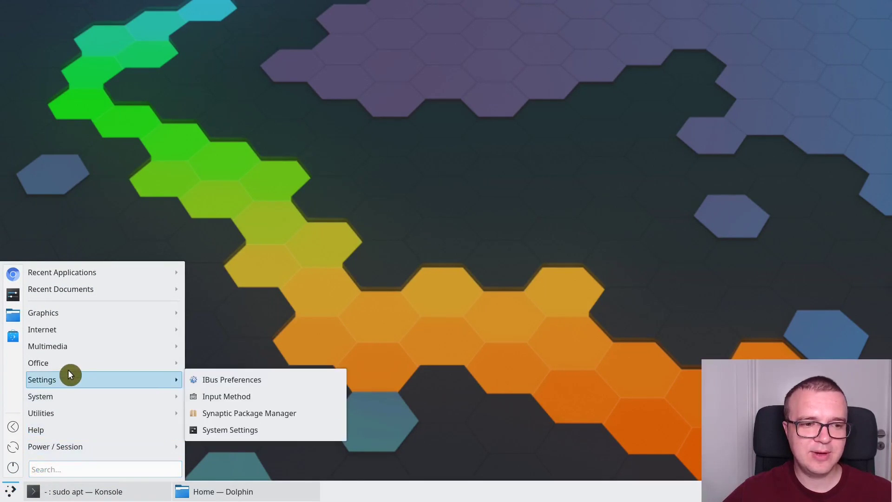
pyautogui.moveTo(69, 364)
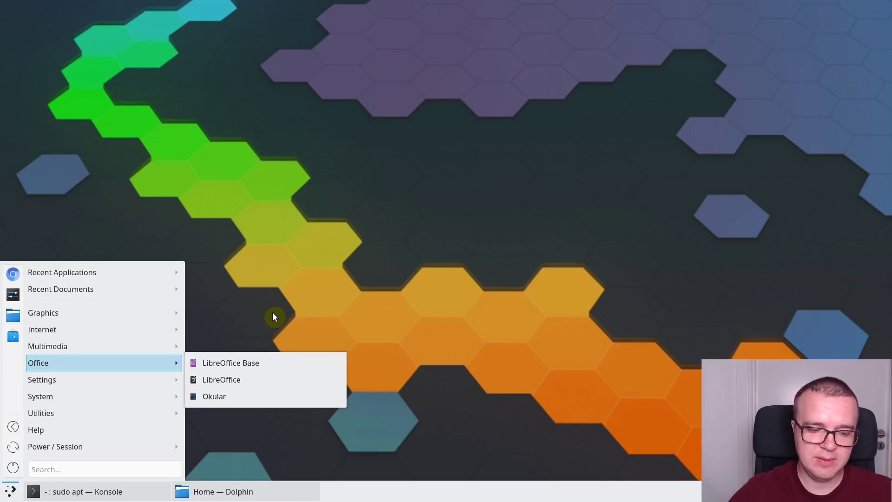
pyautogui.write('n')
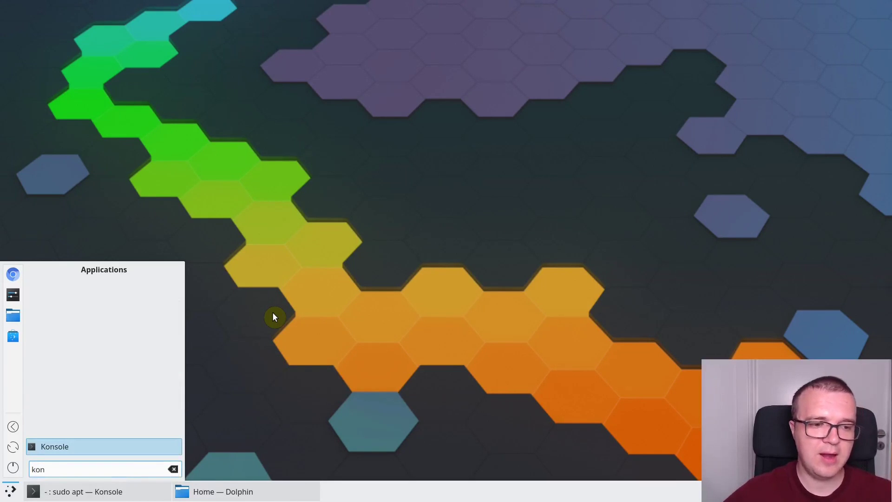
pyautogui.press('Return')
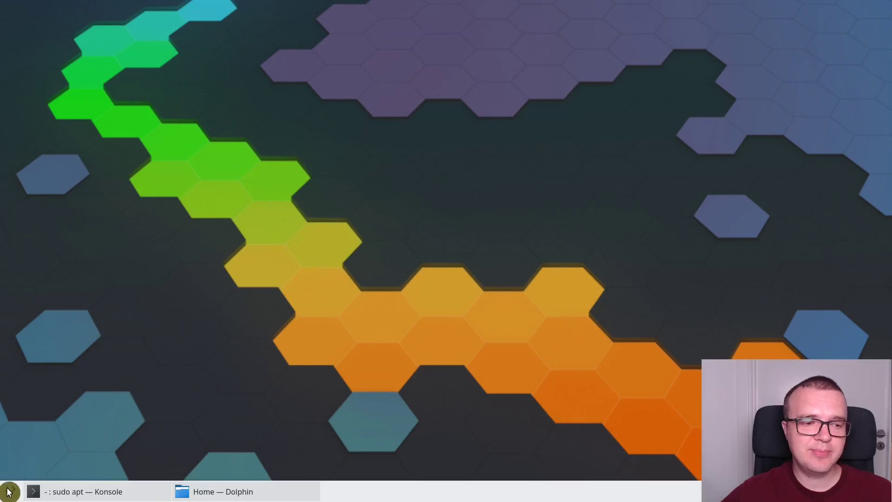
# Launch Firefox from the Internet category of the application menu.
pyautogui.click(10, 491)
pyautogui.moveTo(146, 329)
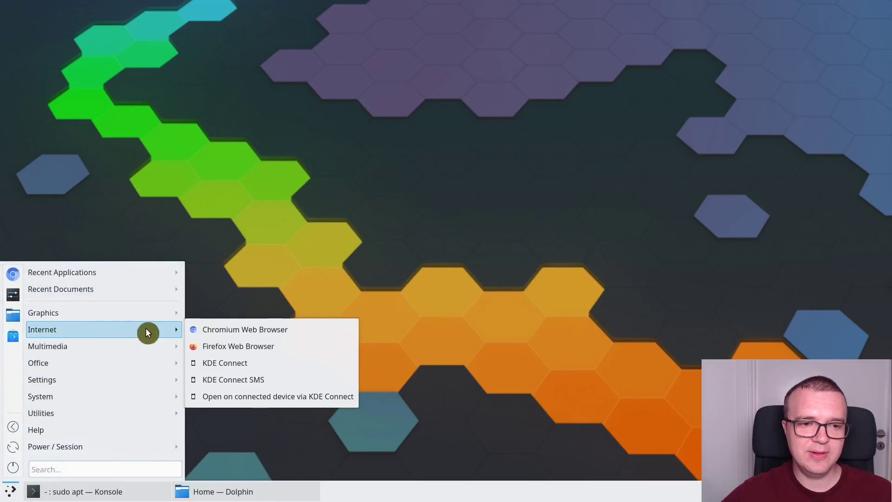
pyautogui.click(226, 348)
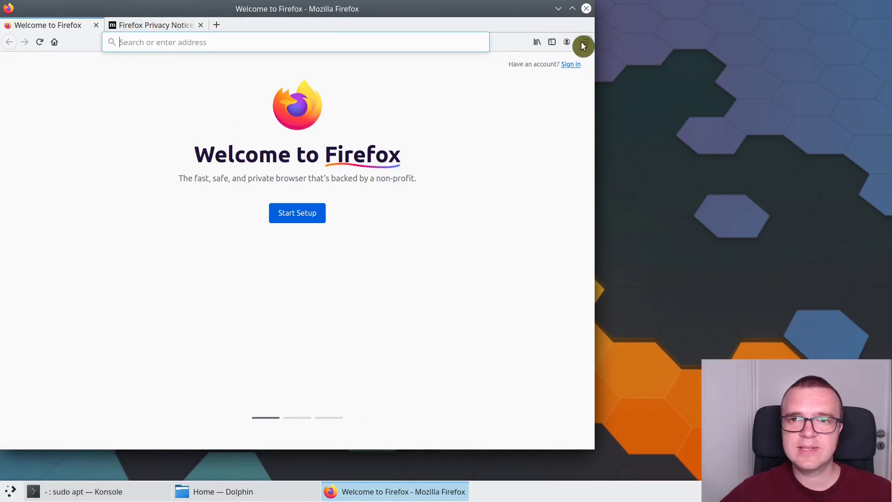
# In Firefox Preferences, enable restoring the previous session and add a separate toolbar search bar.
pyautogui.click(584, 45)
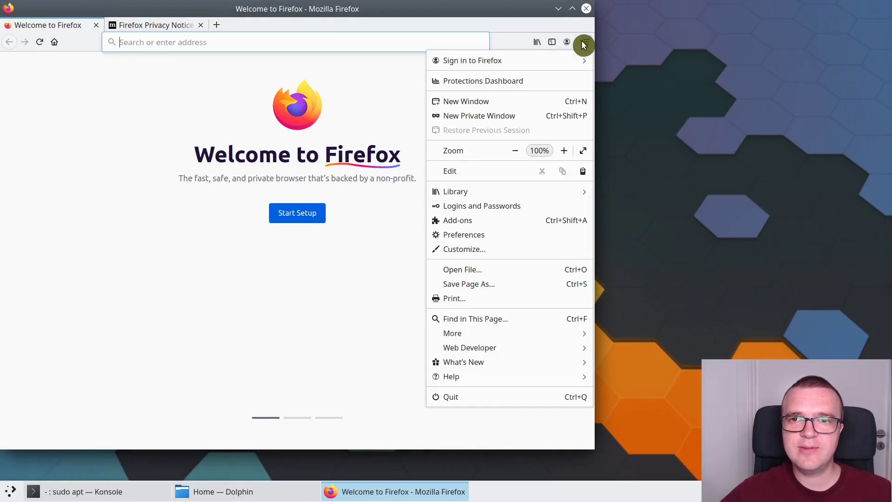
pyautogui.click(477, 235)
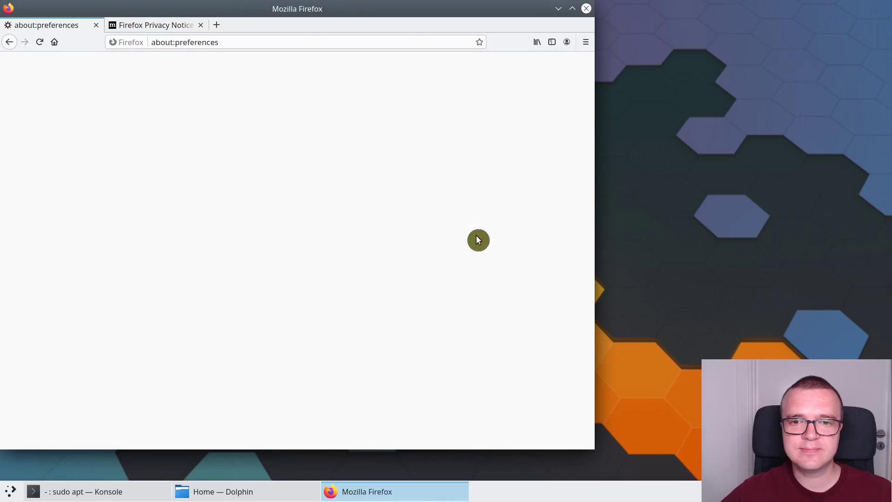
pyautogui.click(129, 140)
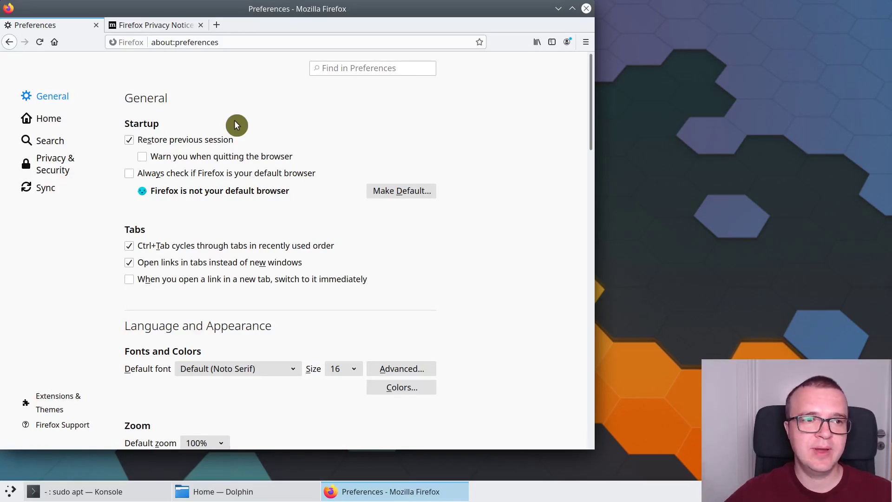
pyautogui.click(62, 142)
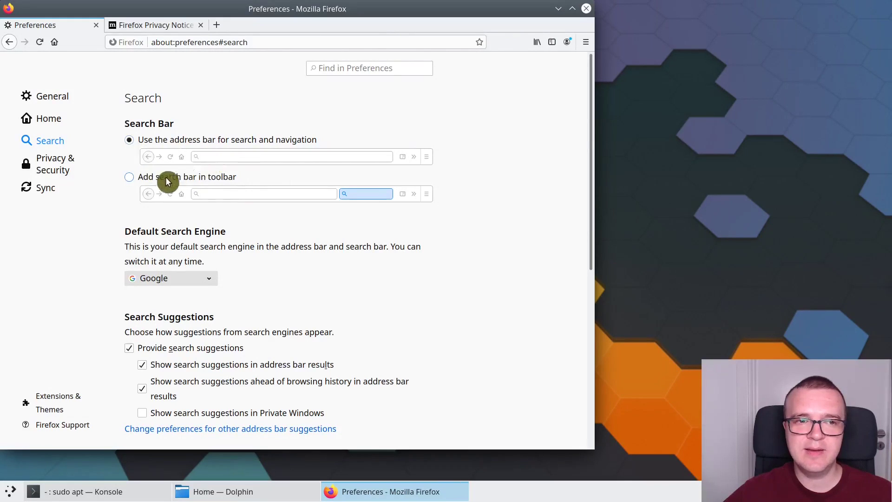
pyautogui.click(132, 181)
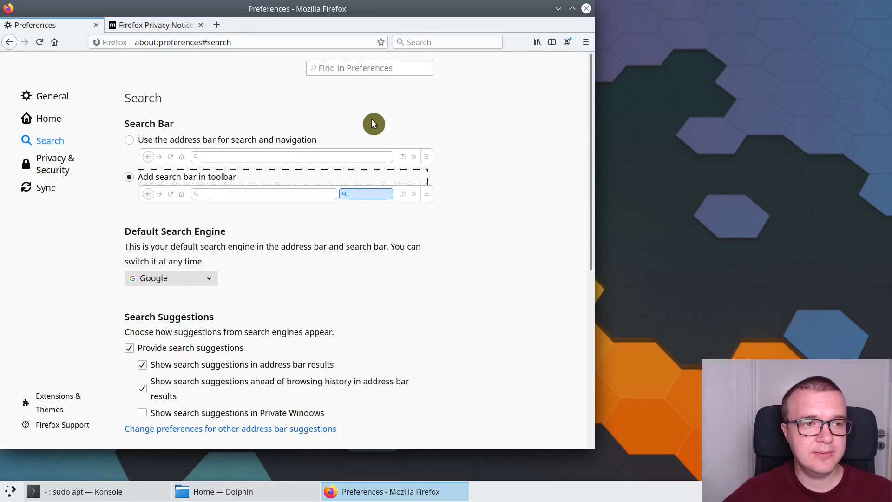
# Allow playing DRM-controlled content in the General preferences.
pyautogui.click(53, 99)
pyautogui.scroll(-3, 313, 299)
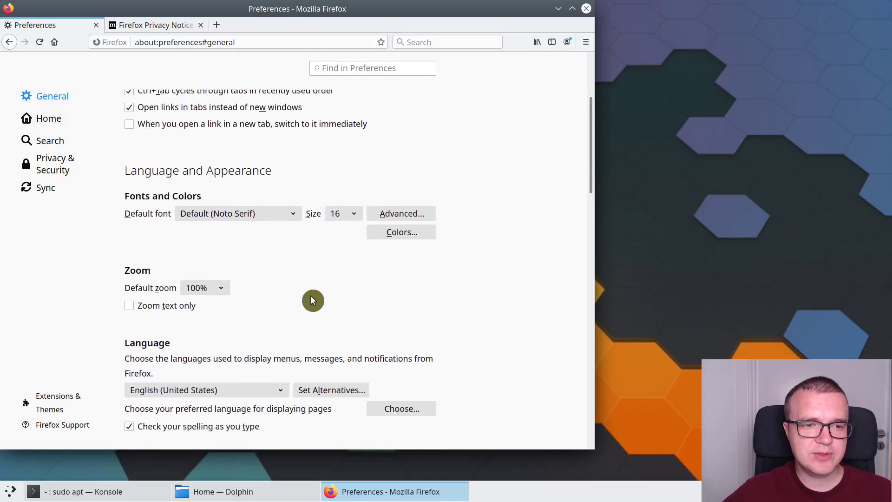
pyautogui.scroll(-10, 312, 300)
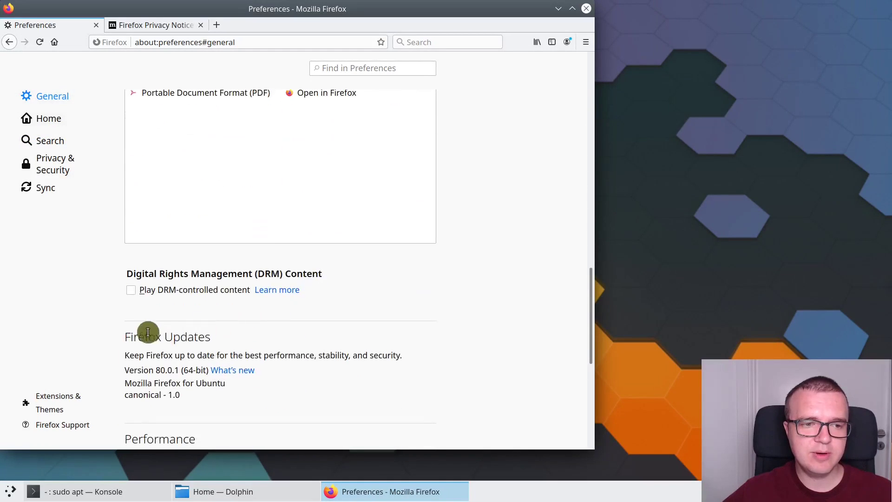
pyautogui.click(131, 290)
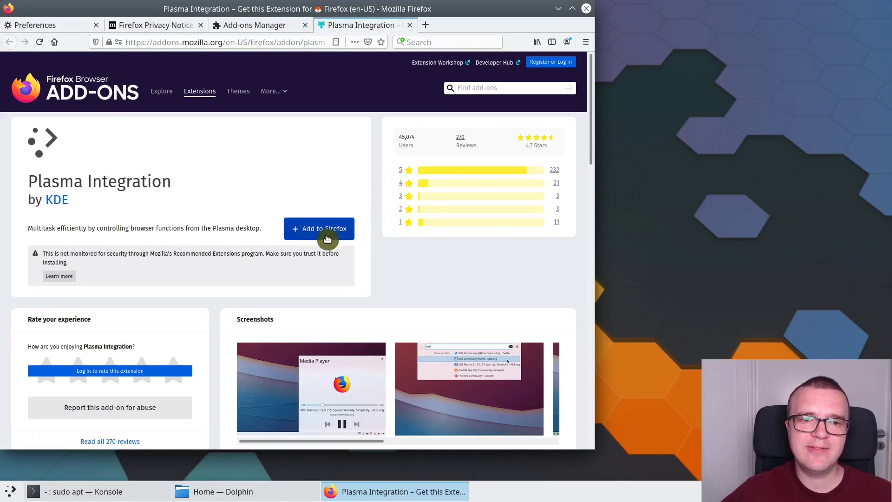
# Add the Plasma Integration extension, allow it in private windows, and minimize Firefox.
pyautogui.click(321, 233)
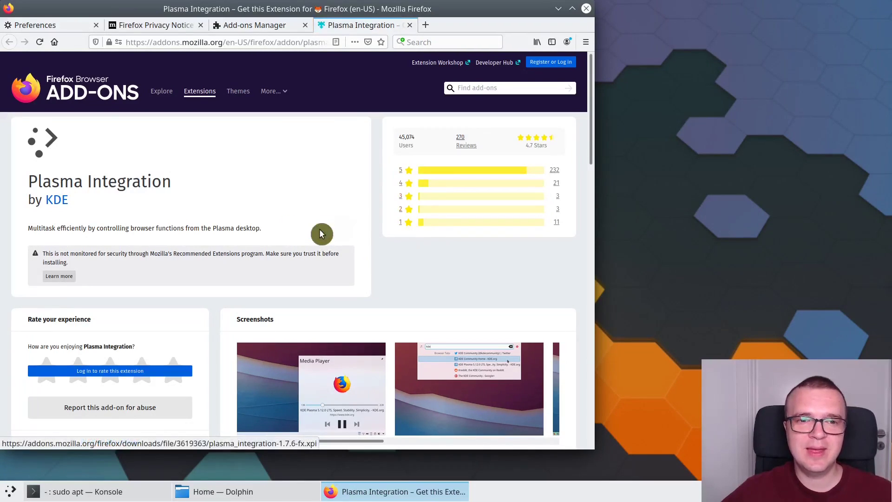
pyautogui.click(291, 205)
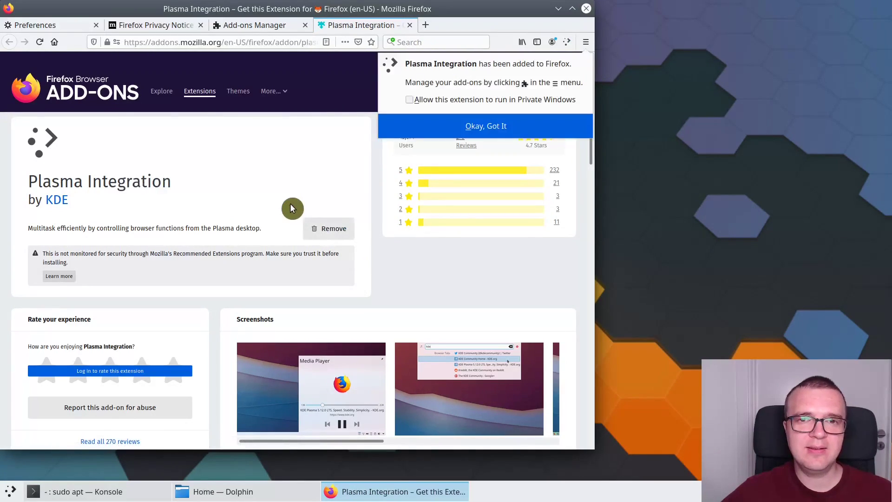
pyautogui.click(410, 100)
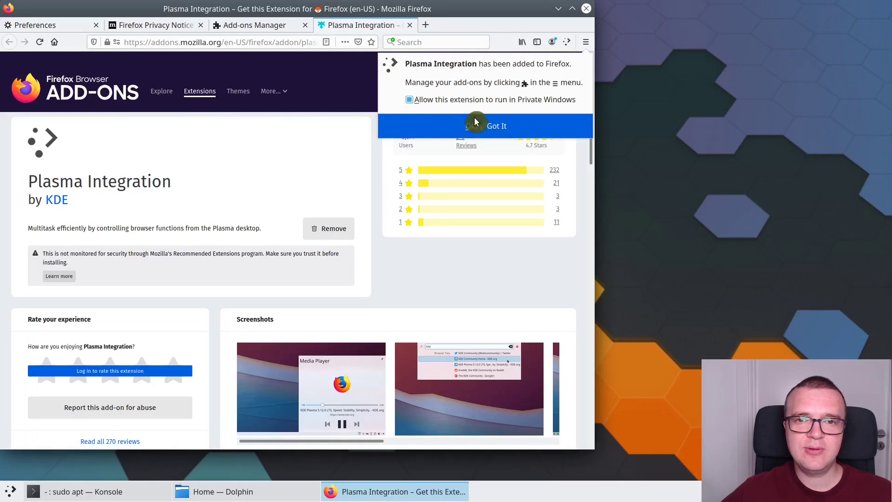
pyautogui.click(483, 128)
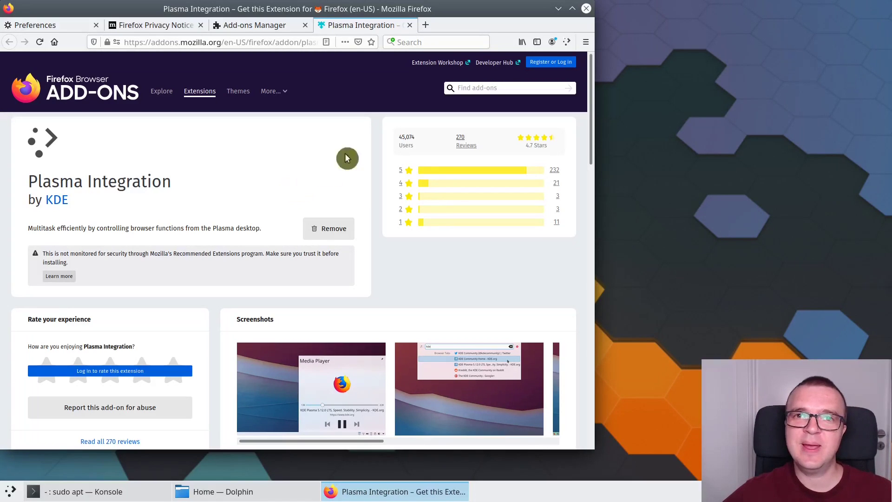
pyautogui.click(558, 13)
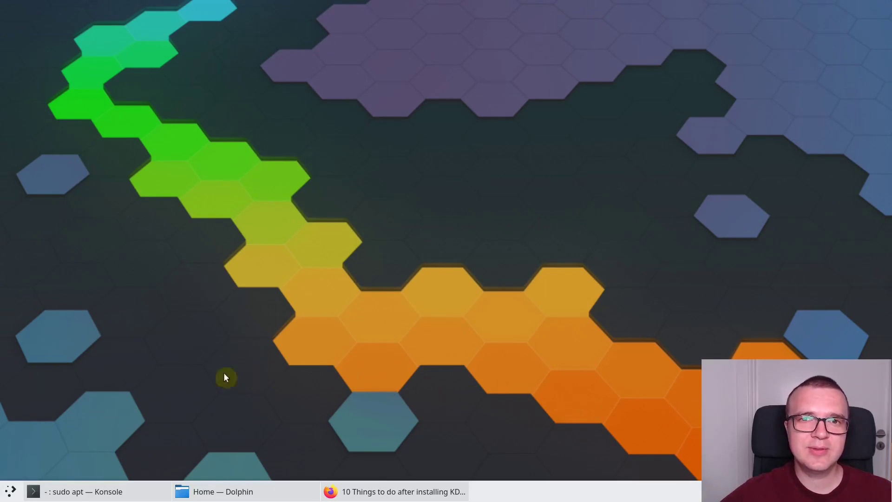
pyautogui.moveTo(43, 492)
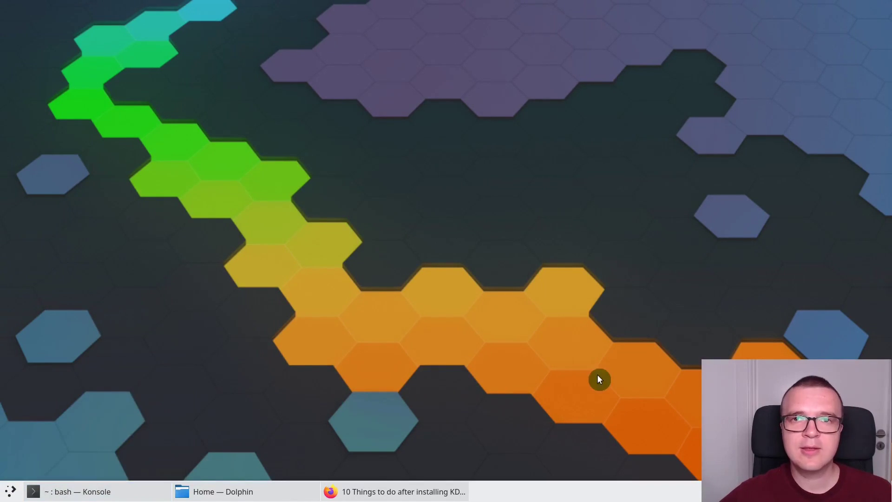
# Restore Konsole and check the current swappiness with cat /proc/sys/vm/swappiness.
pyautogui.click(120, 490)
pyautogui.write('cat /proc/sys/vm/swappiness')
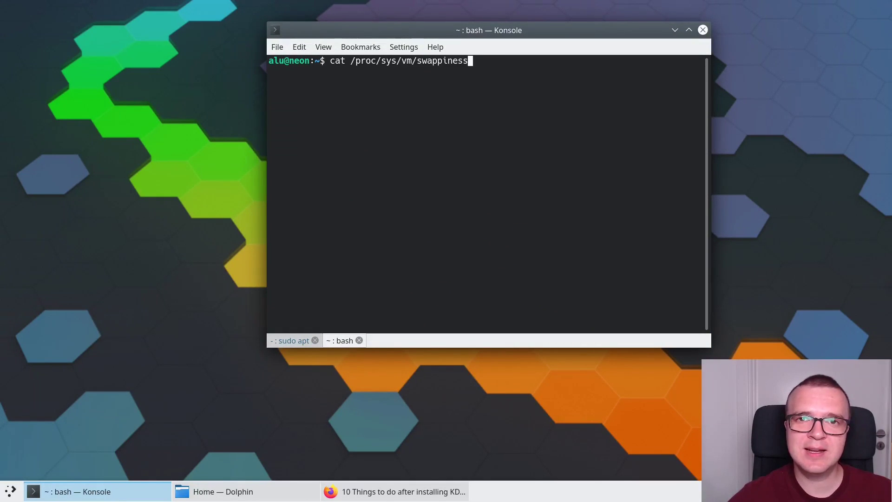
pyautogui.press('Return')
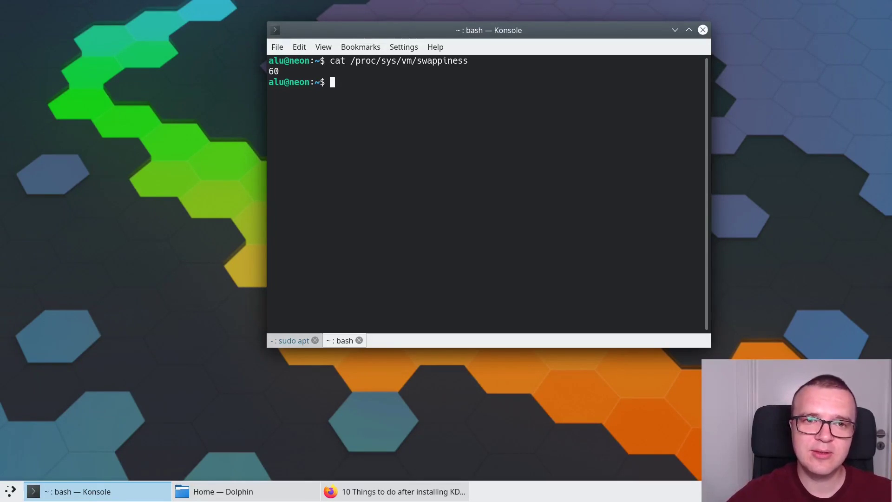
# Append vm.swappiness=10 to /etc/sysctl.conf in nano as root and save it.
pyautogui.write('sudo n')
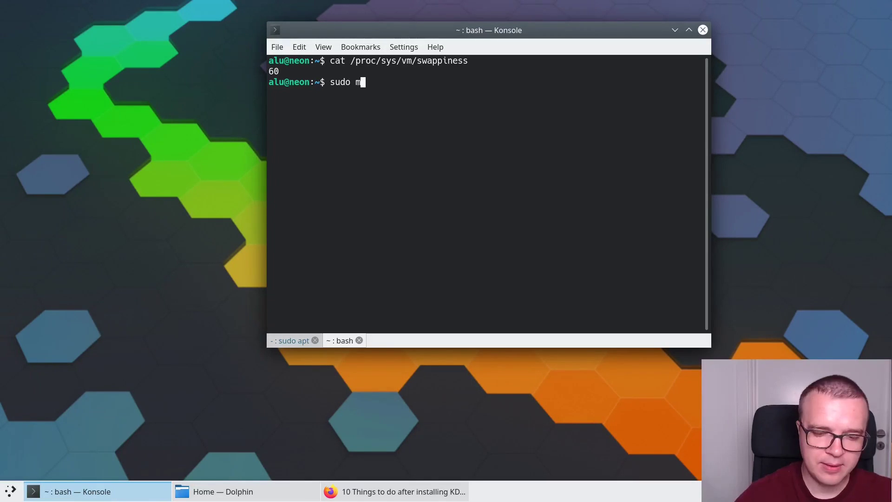
pyautogui.write('ano /etc/')
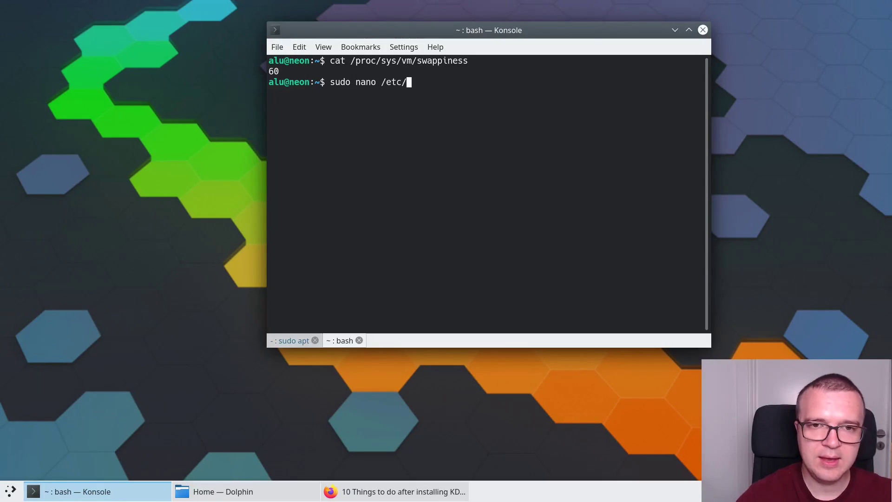
pyautogui.write('sysctl.')
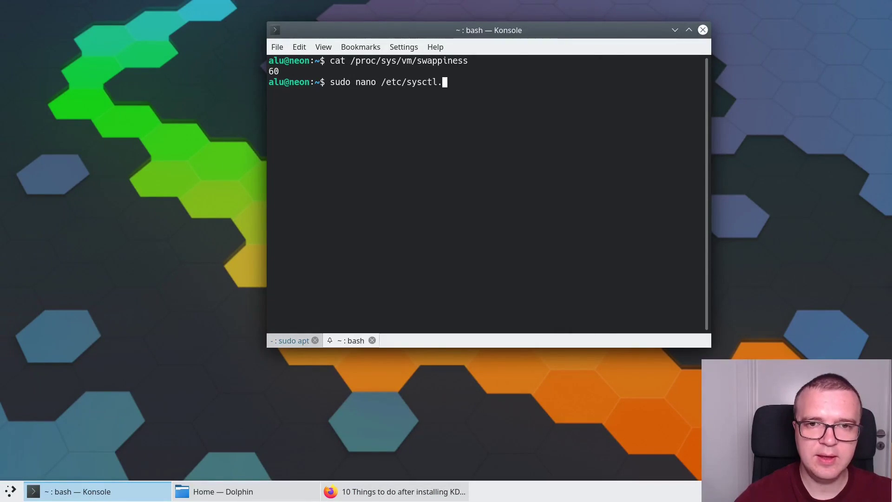
pyautogui.write('conf')
pyautogui.press('Return')
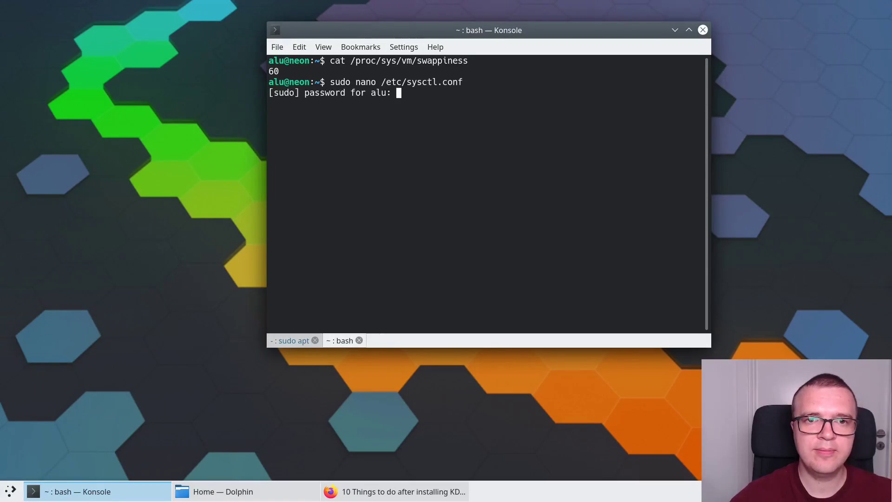
pyautogui.press('Return')
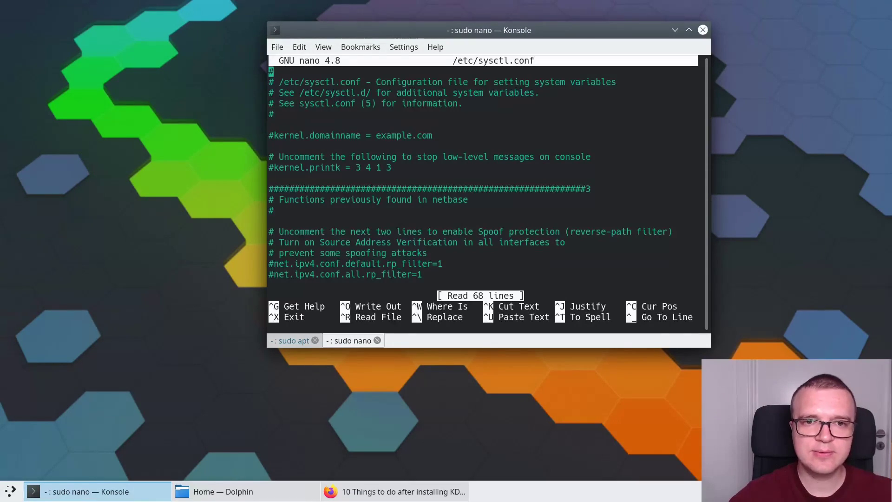
pyautogui.press('pagedown')
pyautogui.press('pagedown')
pyautogui.press('pagedown')
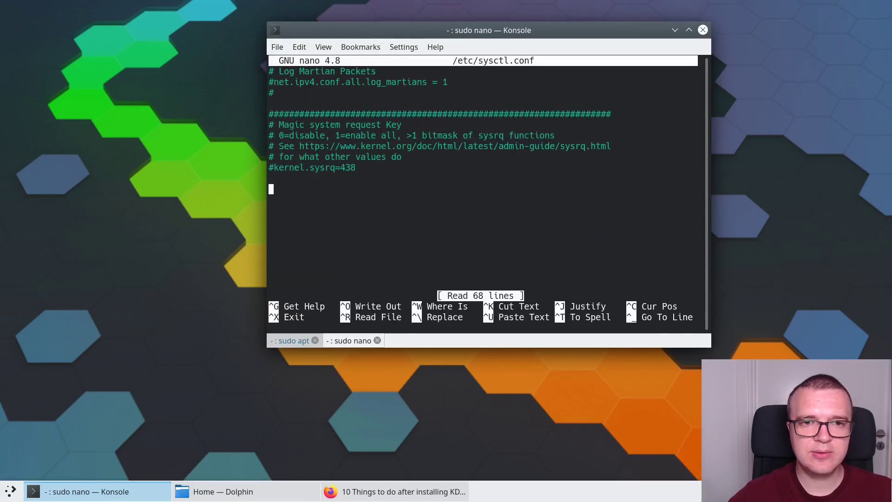
pyautogui.write('vm')
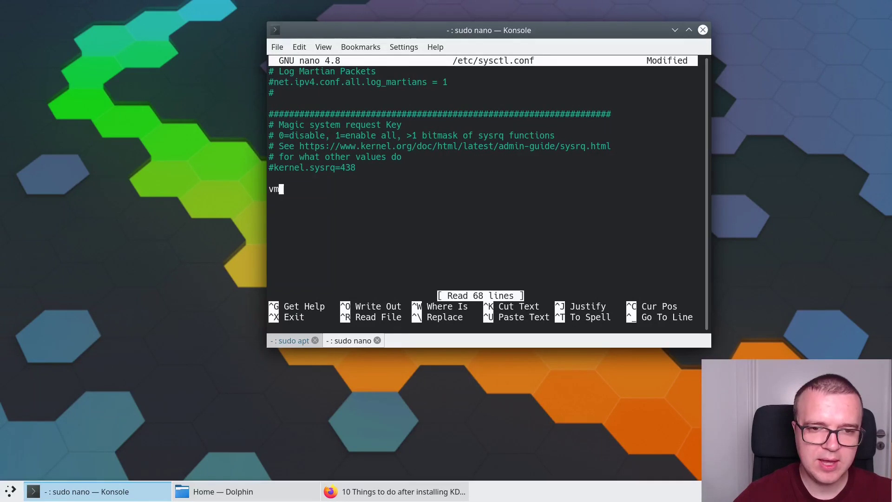
pyautogui.write('.spappiness')
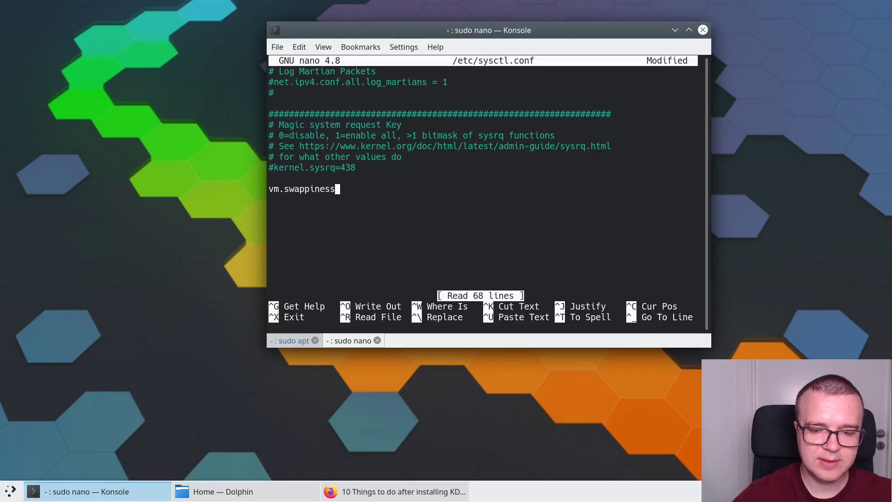
pyautogui.write('=10')
pyautogui.hotkey('ctrl', 'o')
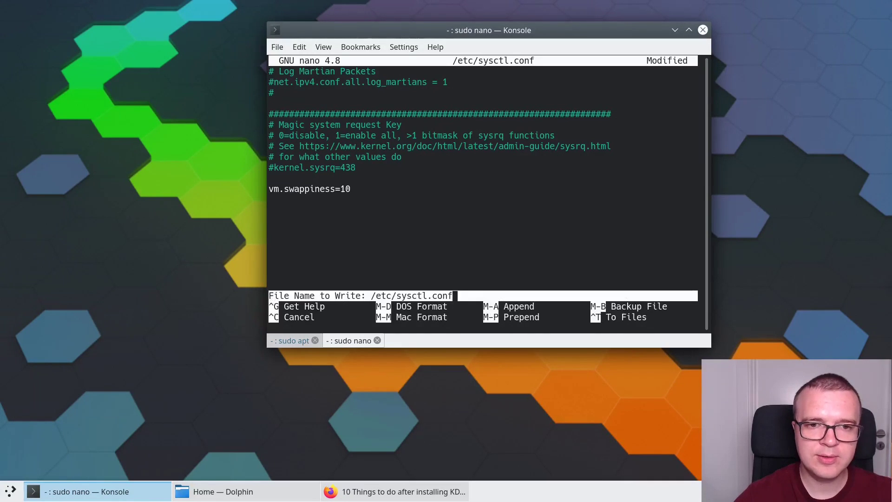
pyautogui.press('Return')
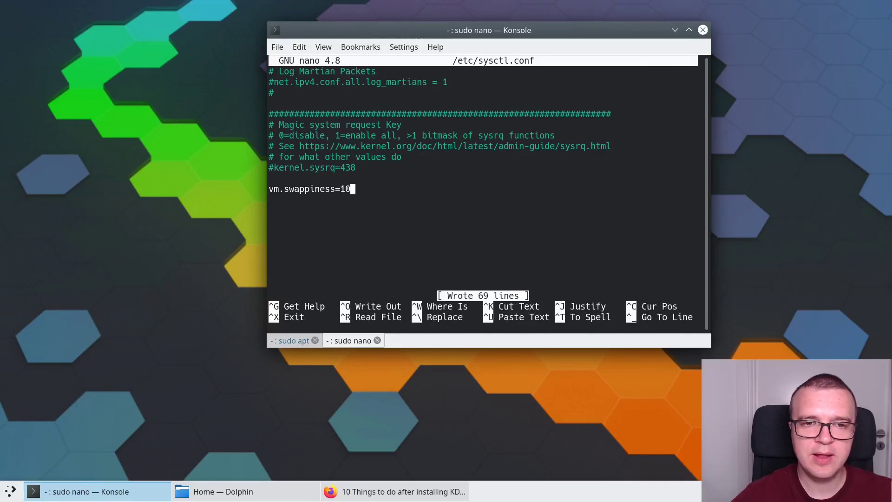
pyautogui.hotkey('ctrl', 'x')
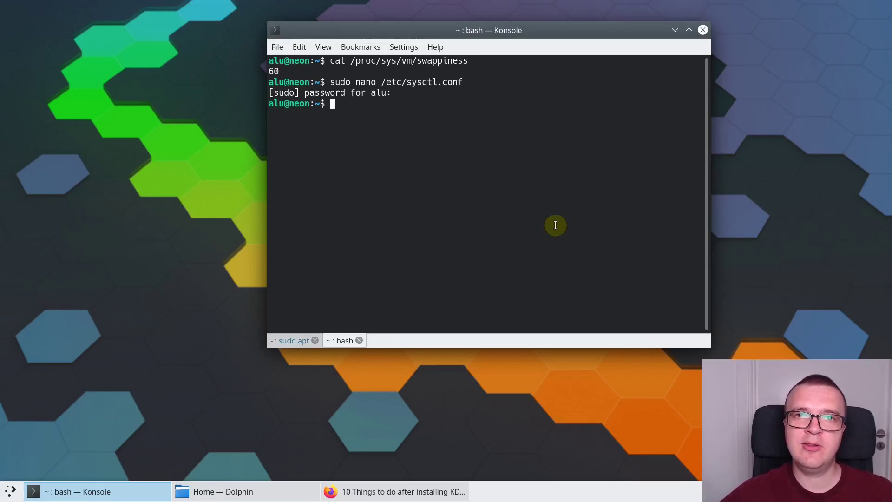
# Minimize the Konsole window.
pyautogui.click(675, 30)
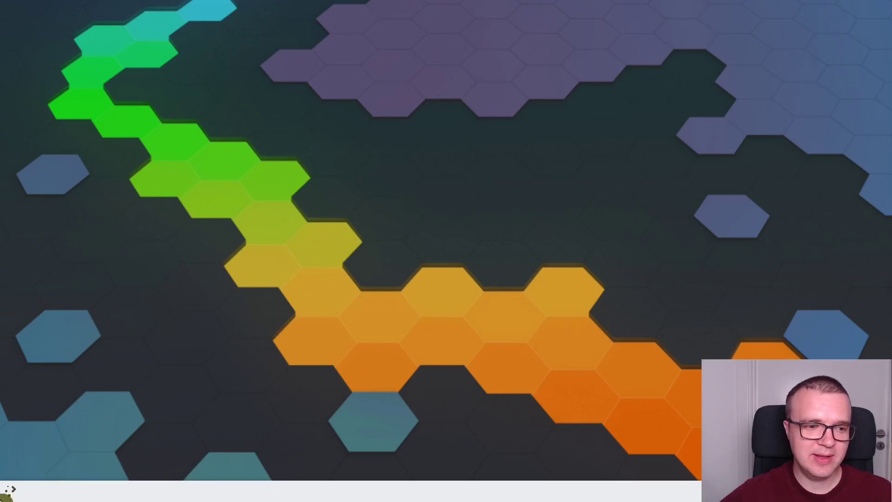
# Launch Firewall Configuration by searching 'fire', authenticate with the account password, and enable the firewall.
pyautogui.click(17, 493)
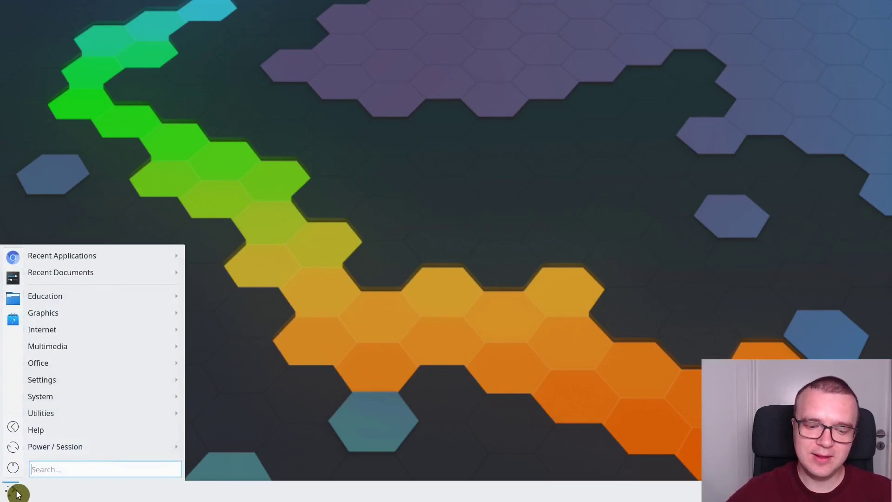
pyautogui.write('fire')
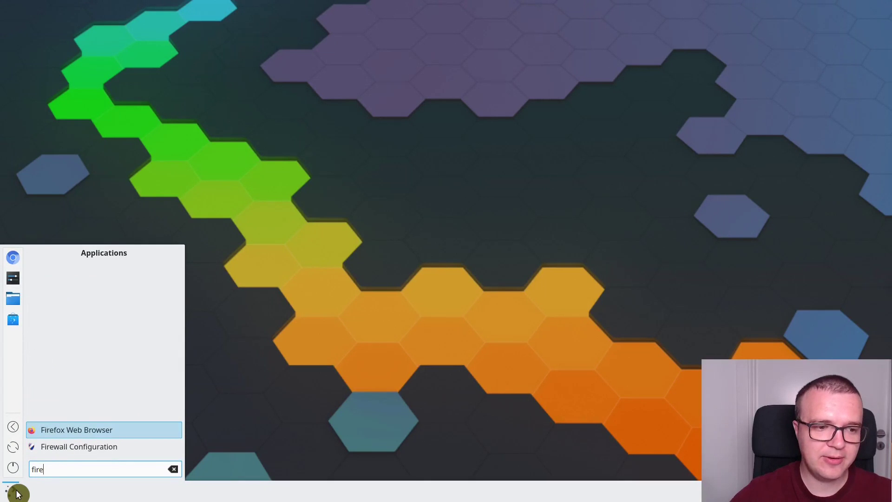
pyautogui.press('Return')
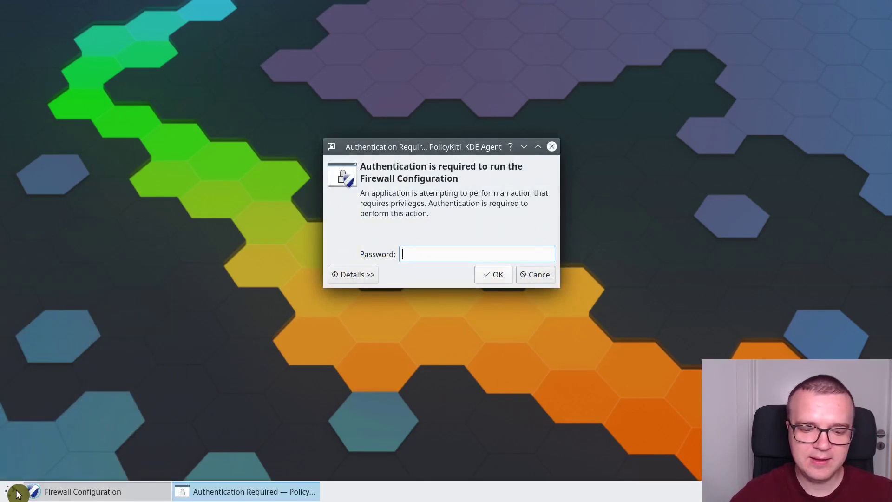
pyautogui.write('****')
pyautogui.press('Return')
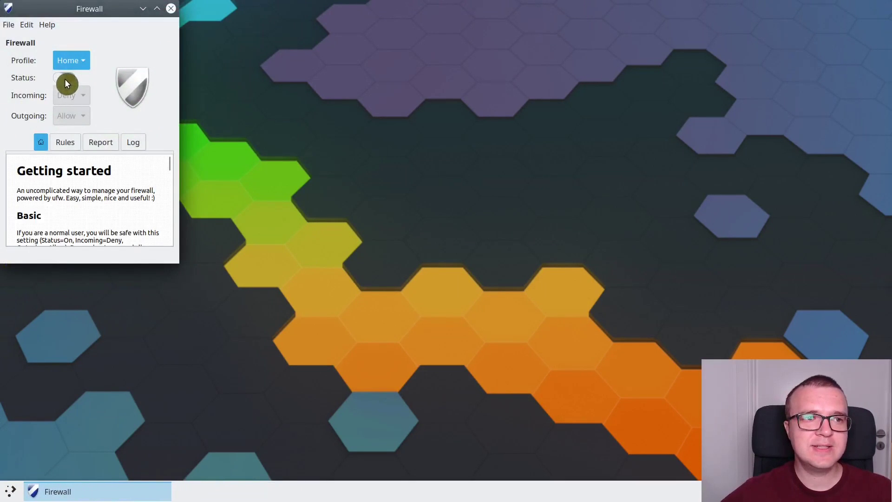
pyautogui.click(65, 79)
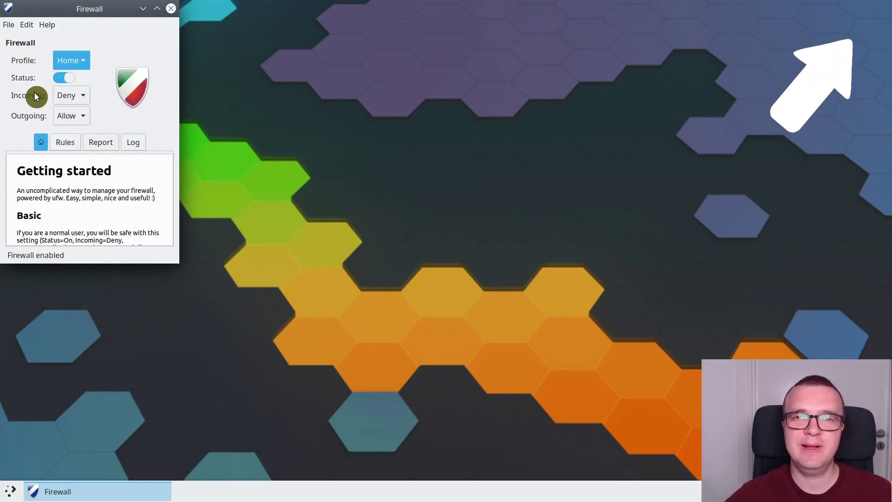
# Close the Firewall Configuration window.
pyautogui.click(171, 9)
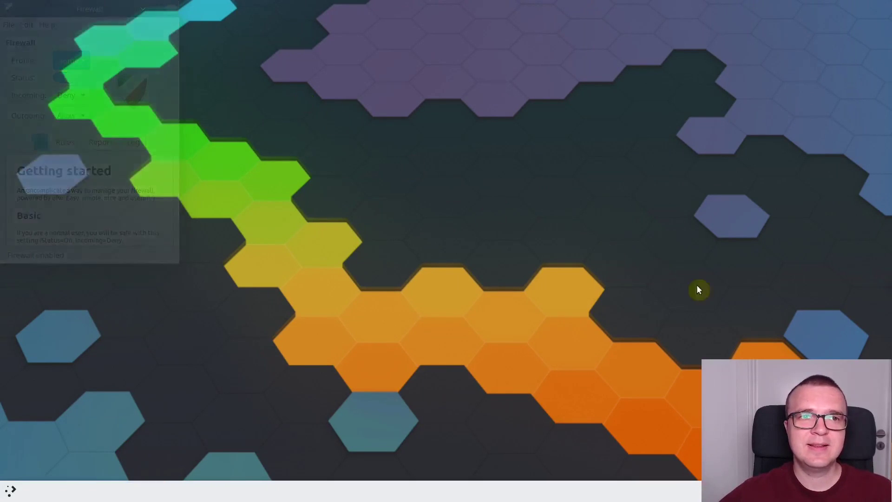